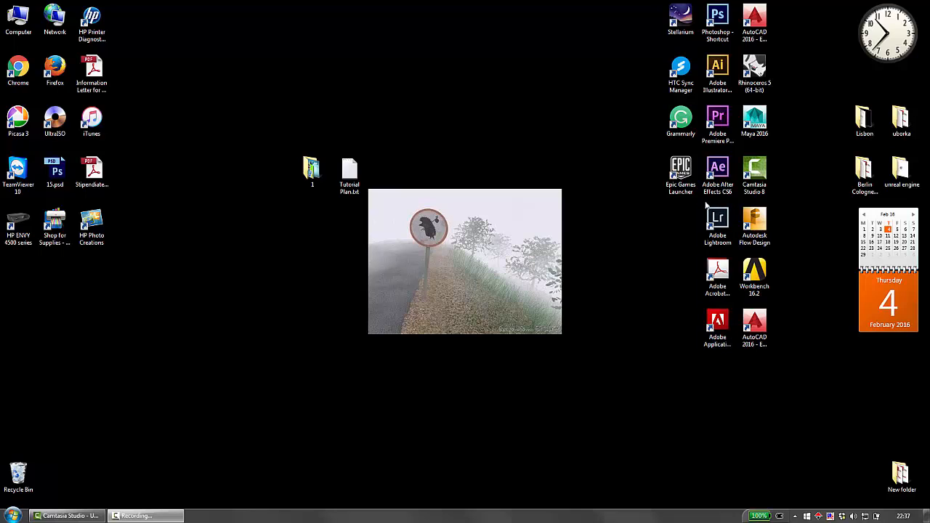
Step: Launch Adobe Premiere Pro and create a new project named Project 1, saved on the Desktop
{"action": "double_click", "coordinate": [721, 124]}
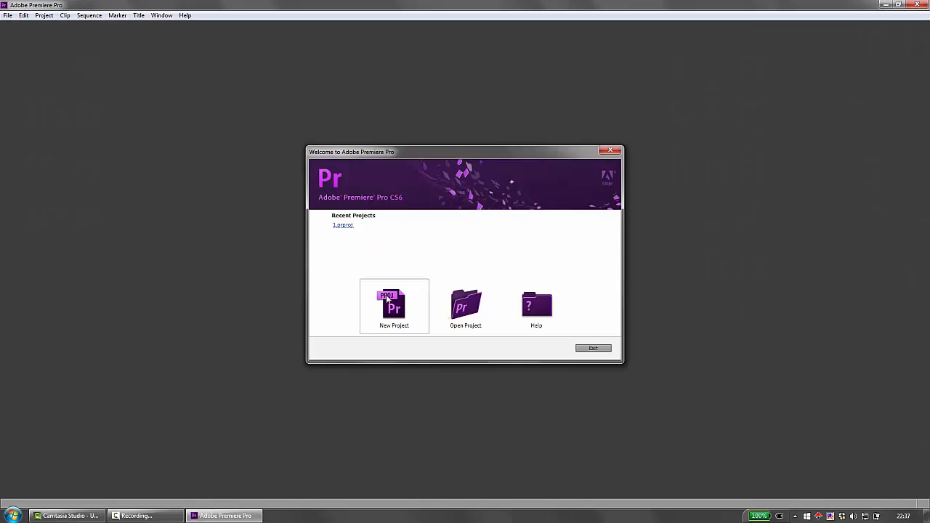
{"action": "left_click", "coordinate": [393, 304]}
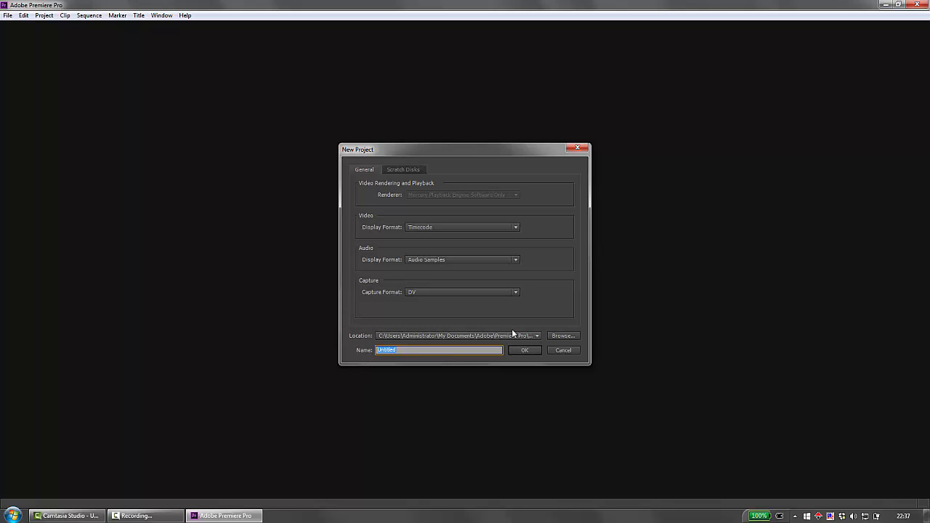
{"action": "left_click", "coordinate": [557, 336]}
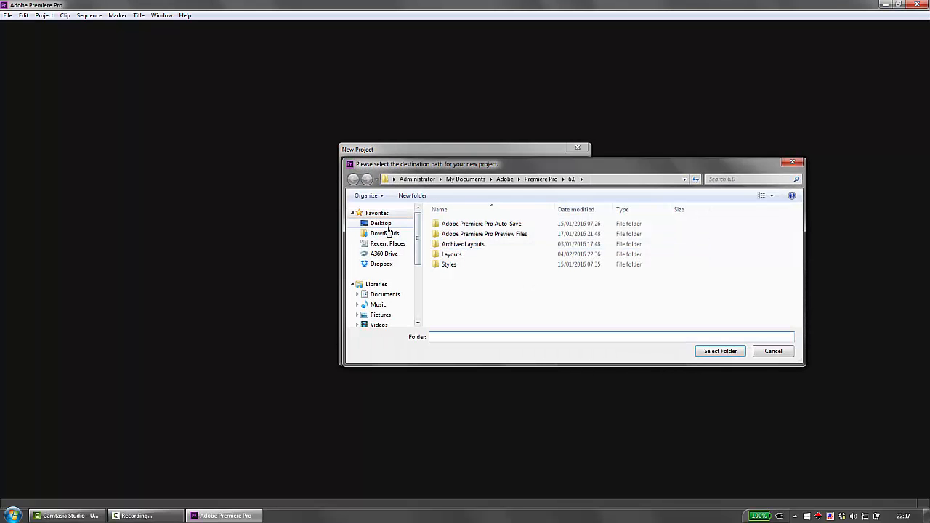
{"action": "left_click", "coordinate": [381, 223]}
{"action": "left_click", "coordinate": [720, 351]}
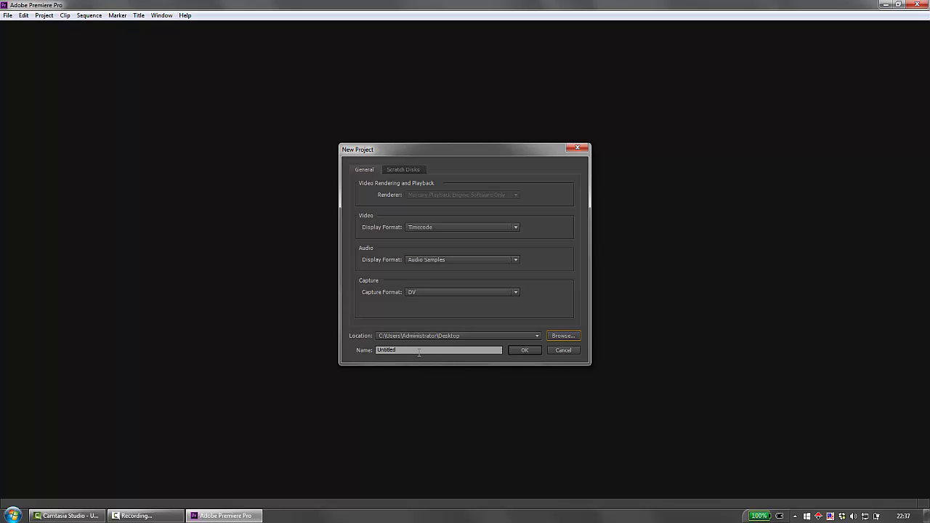
{"action": "left_click_drag", "start_coordinate": [419, 351], "coordinate": [316, 350]}
{"action": "type", "text": "Pro"}
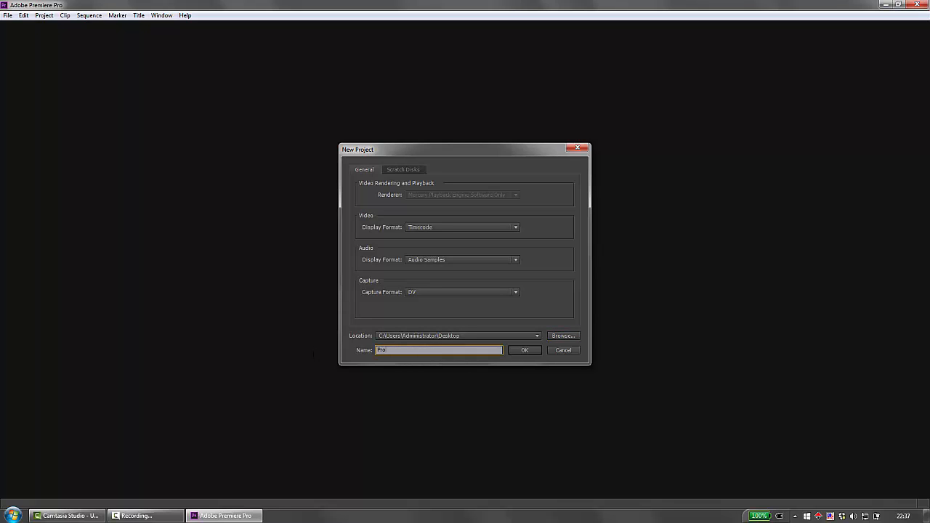
{"action": "type", "text": "ject 1"}
{"action": "key", "text": "Return"}
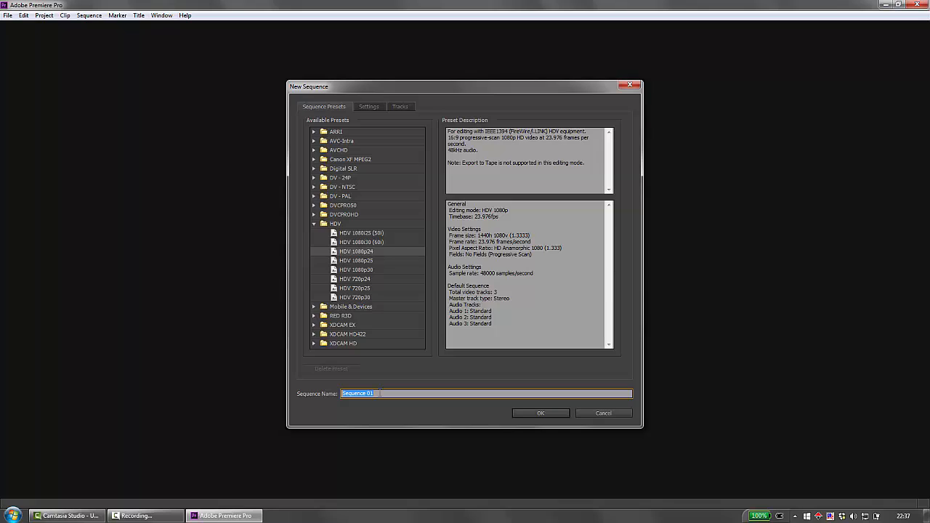
Step: Create the sequence with the HDV 1080p24 preset and name it Project 1
{"action": "type", "text": "Project 1"}
{"action": "key", "text": "Return"}
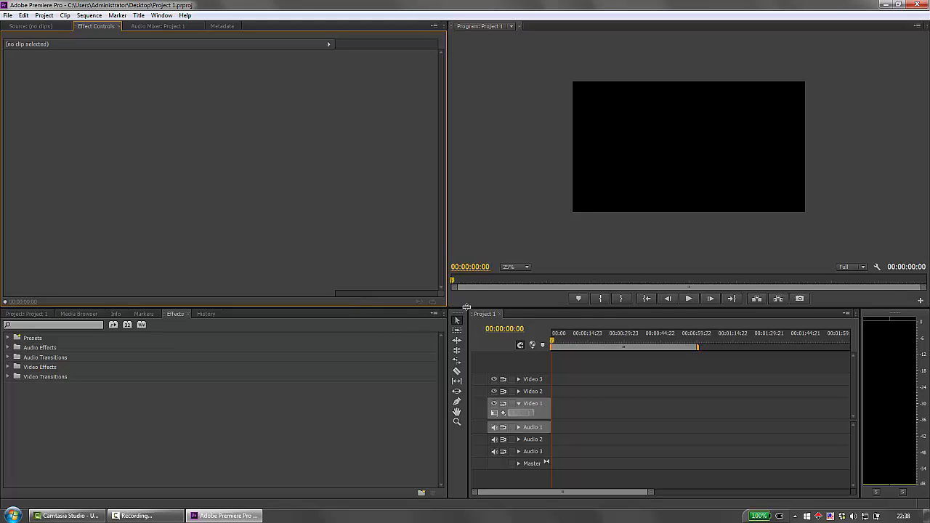
Step: Restore down the Premiere Pro window, move it aside, and place the Preview Files folder beside Project 1.prproj on the desktop
{"action": "left_click", "coordinate": [899, 5]}
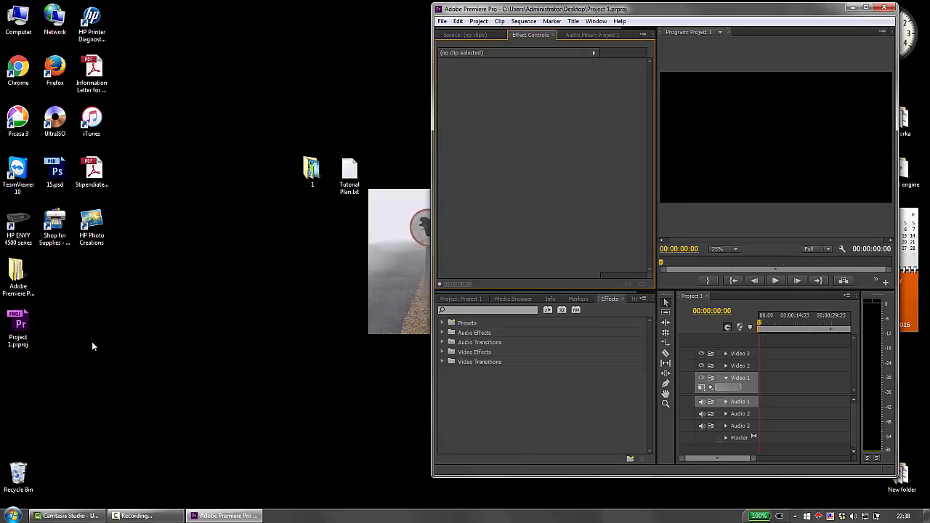
{"action": "left_click_drag", "start_coordinate": [38, 274], "coordinate": [75, 332]}
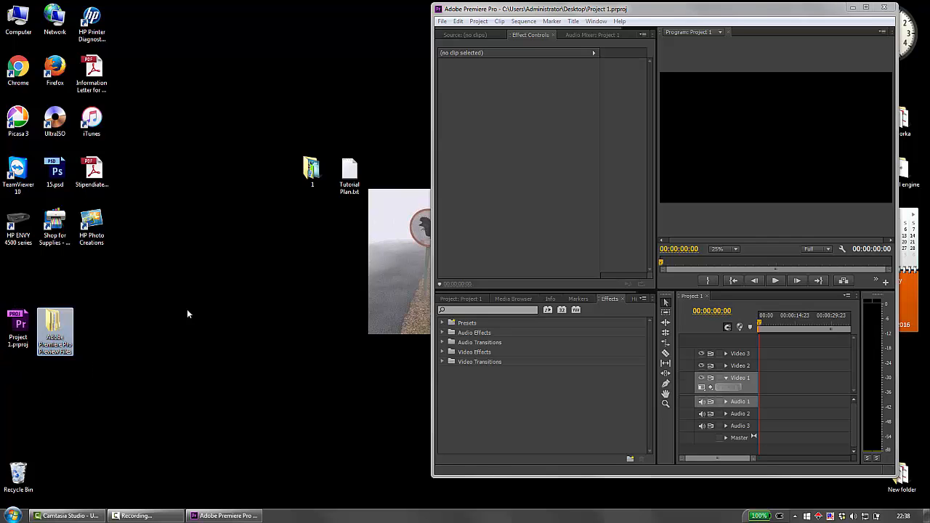
{"action": "left_click_drag", "start_coordinate": [673, 9], "coordinate": [704, 8]}
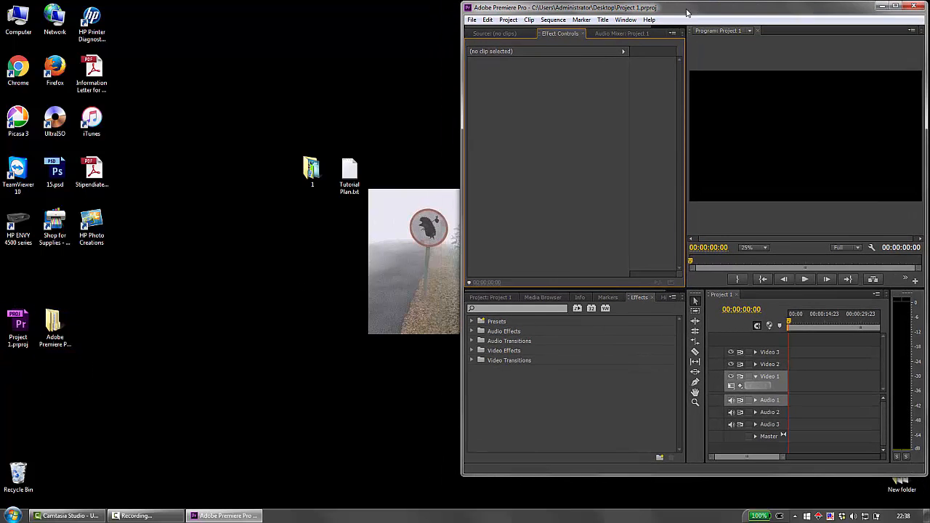
Step: Import green_key.avi and sky.mov from desktop folder 1 into the project and maximize the Premiere Pro window again
{"action": "double_click", "coordinate": [303, 172]}
{"action": "left_click_drag", "start_coordinate": [594, 36], "coordinate": [263, 38]}
{"action": "left_click", "coordinate": [305, 310]}
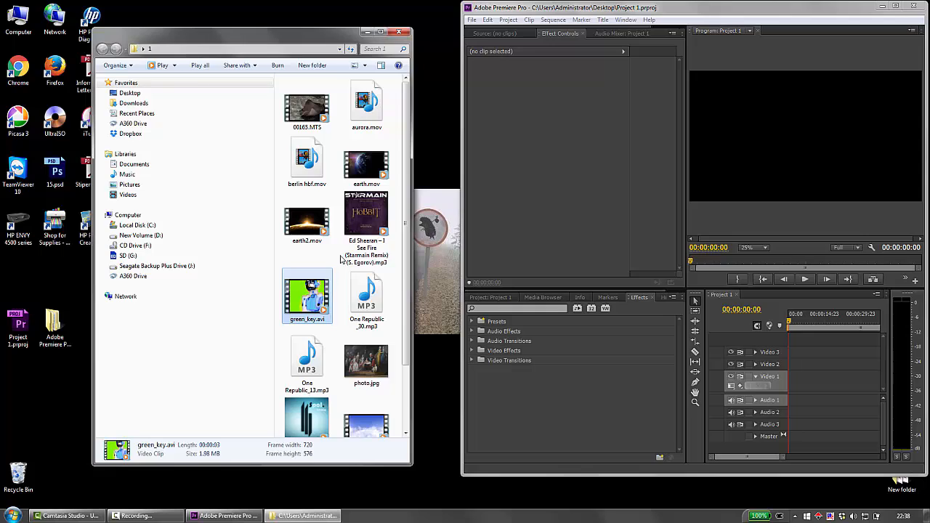
{"action": "scroll", "coordinate": [341, 259], "scroll_direction": "down", "scroll_amount": 1}
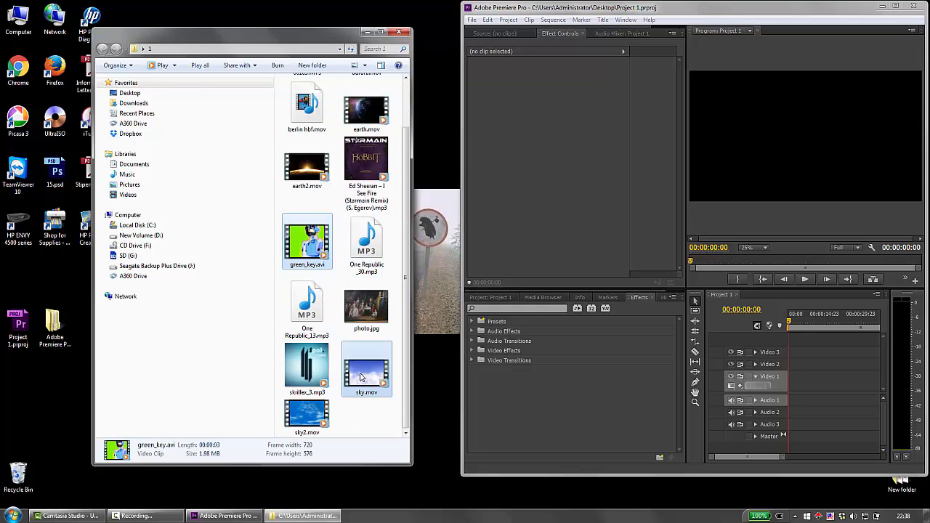
{"action": "left_click", "coordinate": [361, 376], "text": "ctrl"}
{"action": "left_click_drag", "start_coordinate": [361, 377], "coordinate": [548, 428]}
{"action": "left_click", "coordinate": [484, 300]}
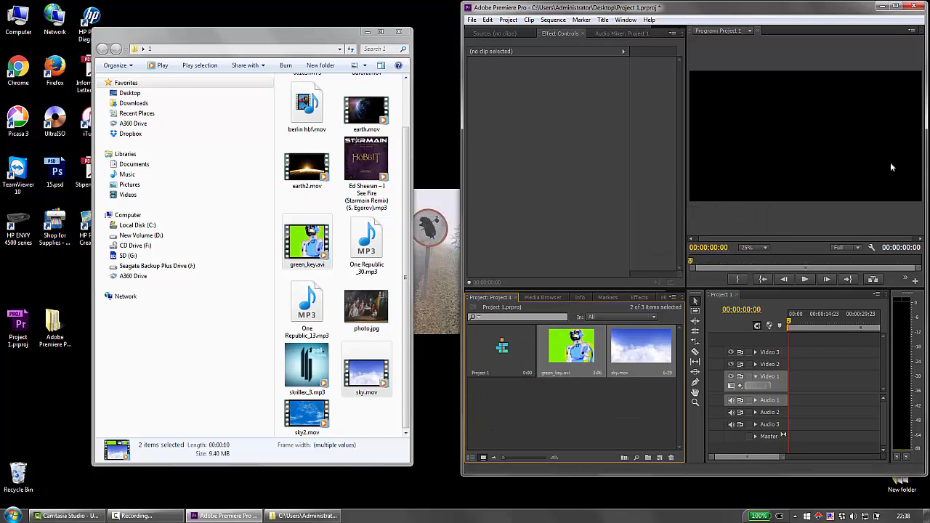
{"action": "left_click", "coordinate": [895, 6]}
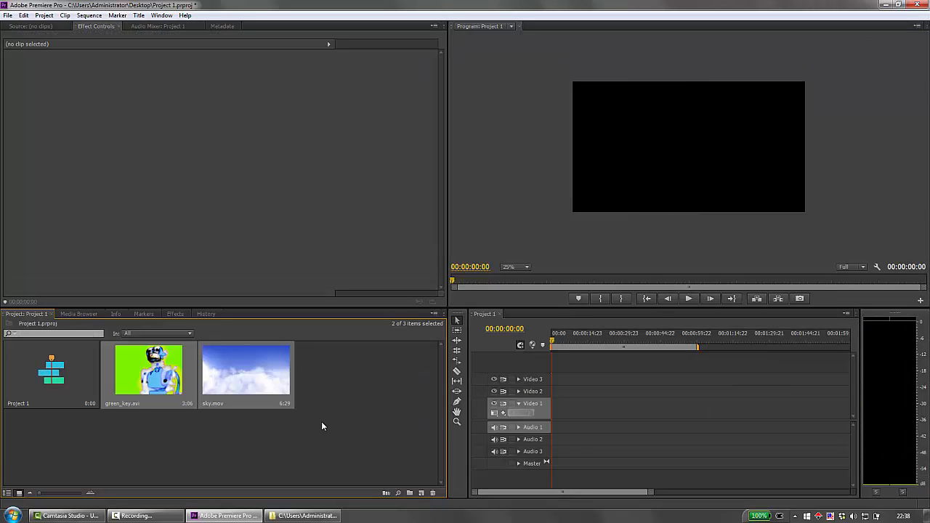
{"action": "left_click", "coordinate": [325, 433]}
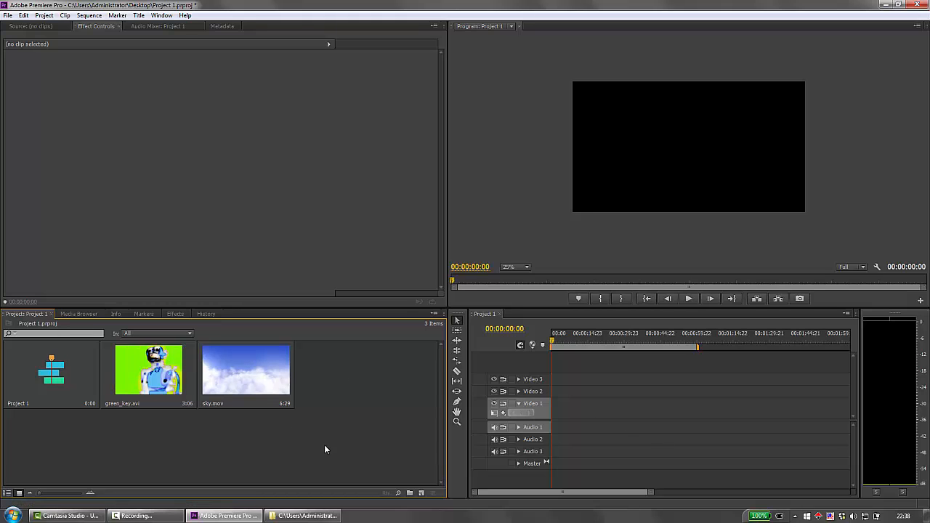
{"action": "left_click_drag", "start_coordinate": [322, 447], "coordinate": [148, 363]}
{"action": "left_click", "coordinate": [271, 449]}
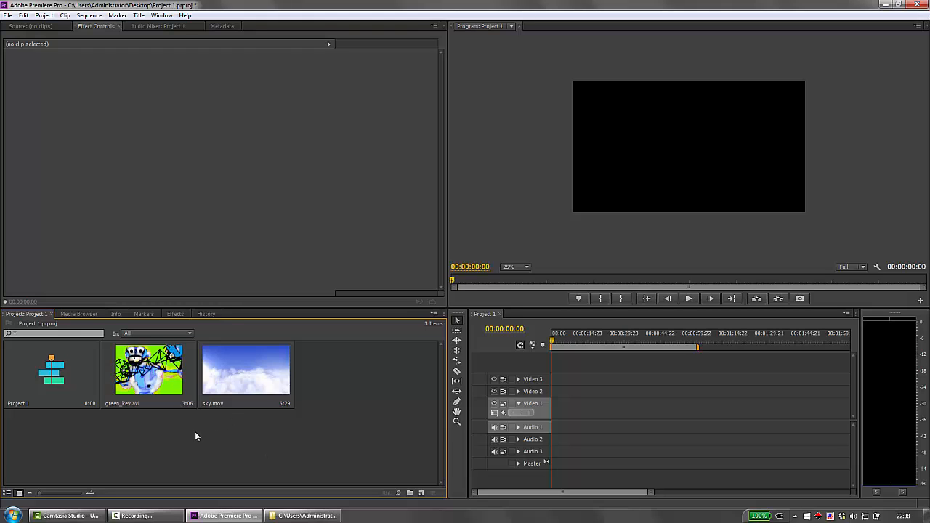
Step: Place green_key.avi at the start of track Video 1, keeping the existing sequence settings
{"action": "left_click", "coordinate": [149, 368]}
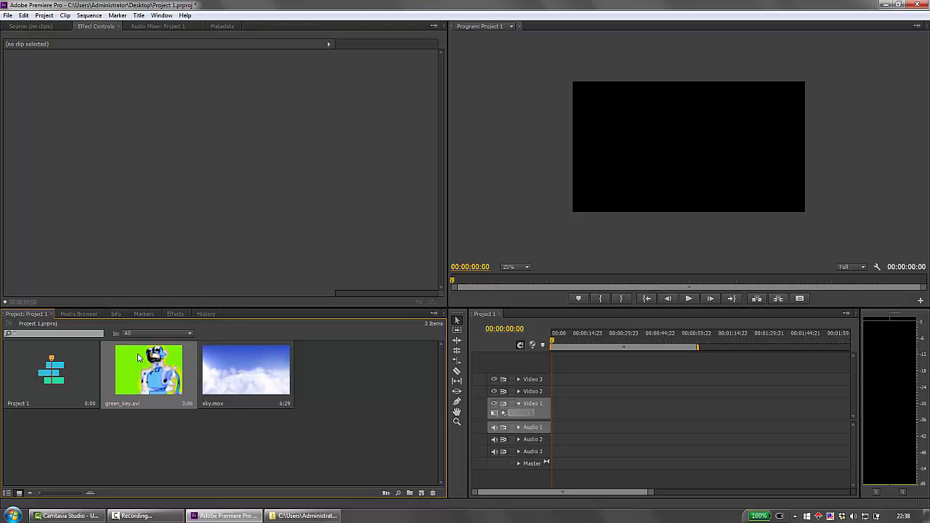
{"action": "left_click_drag", "start_coordinate": [460, 432], "coordinate": [556, 418]}
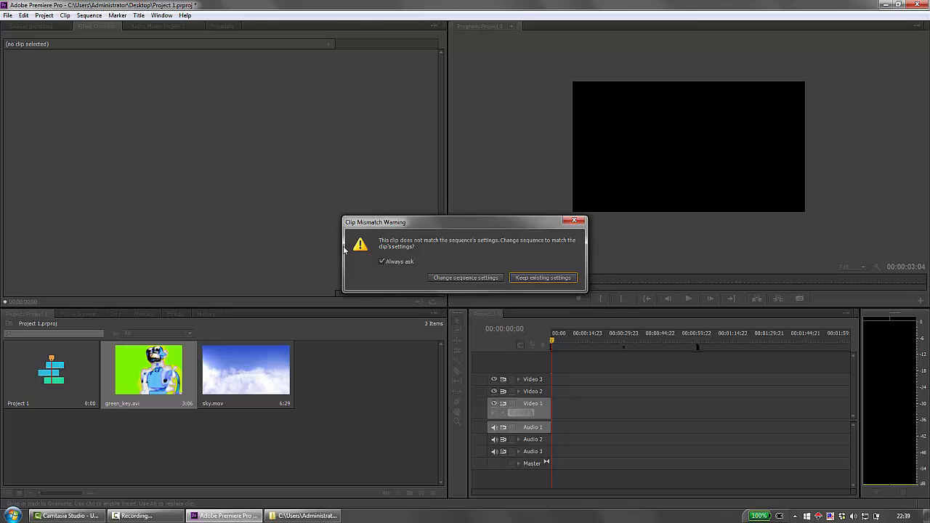
{"action": "left_click", "coordinate": [545, 278]}
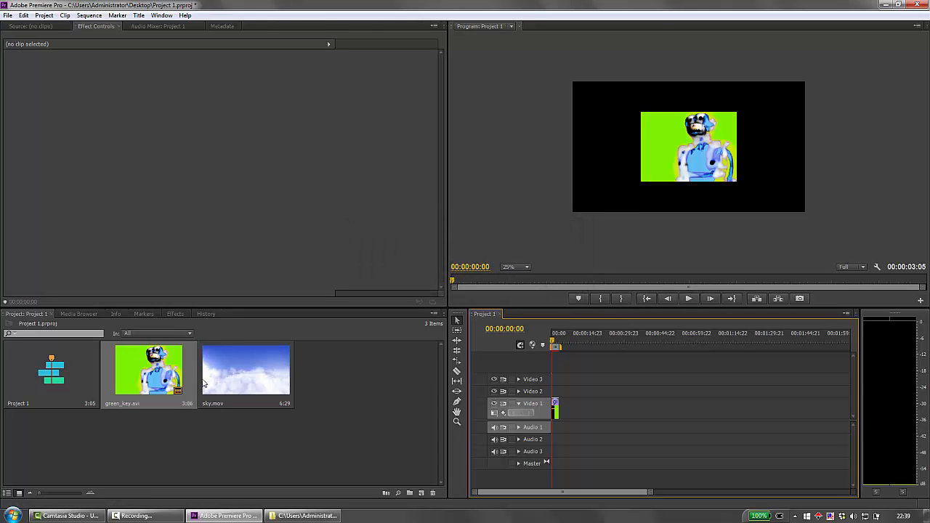
Step: Move the green_key.avi clip up to track Video 3 and place sky.mov at the start of Video 2
{"action": "left_click", "coordinate": [237, 369]}
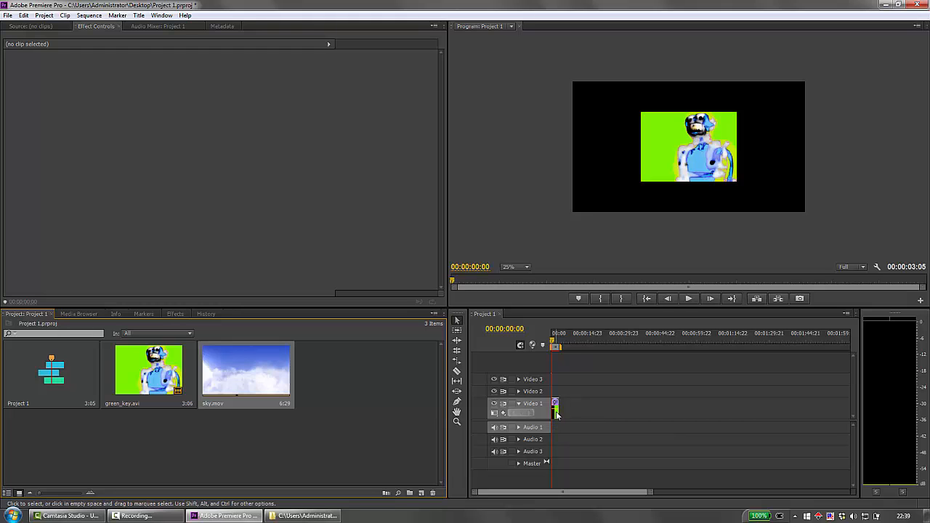
{"action": "left_click_drag", "start_coordinate": [555, 411], "coordinate": [555, 380]}
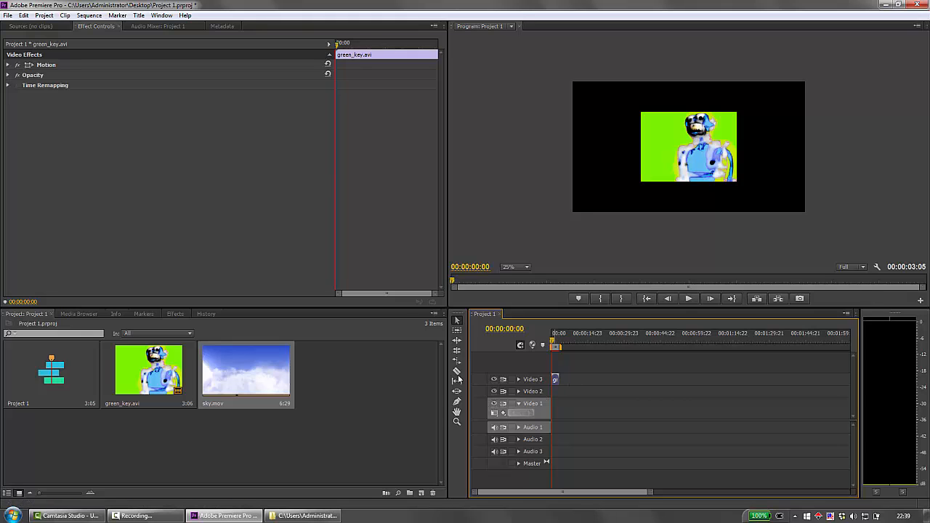
{"action": "left_click_drag", "start_coordinate": [245, 357], "coordinate": [546, 393]}
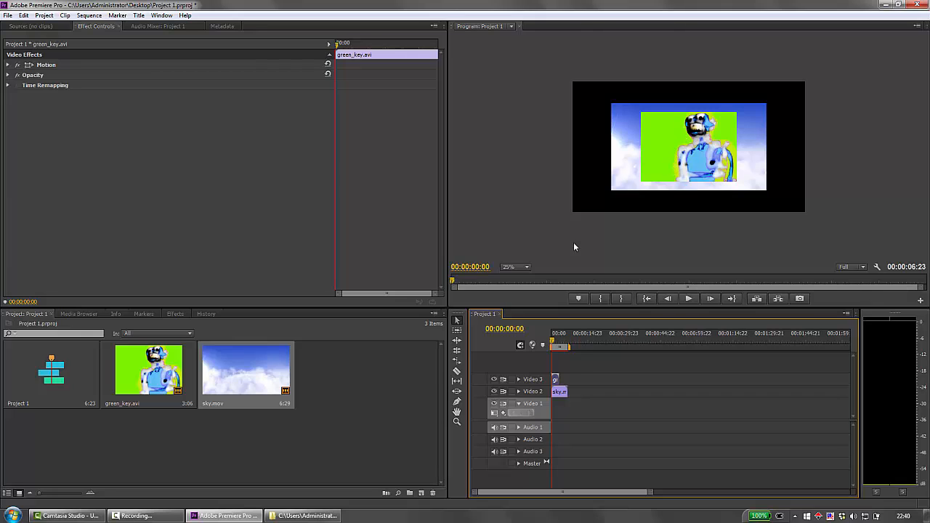
Step: Create a pure red (FF0000) color matte at 1440 x 1080 and name it Matte 1
{"action": "left_click", "coordinate": [421, 493]}
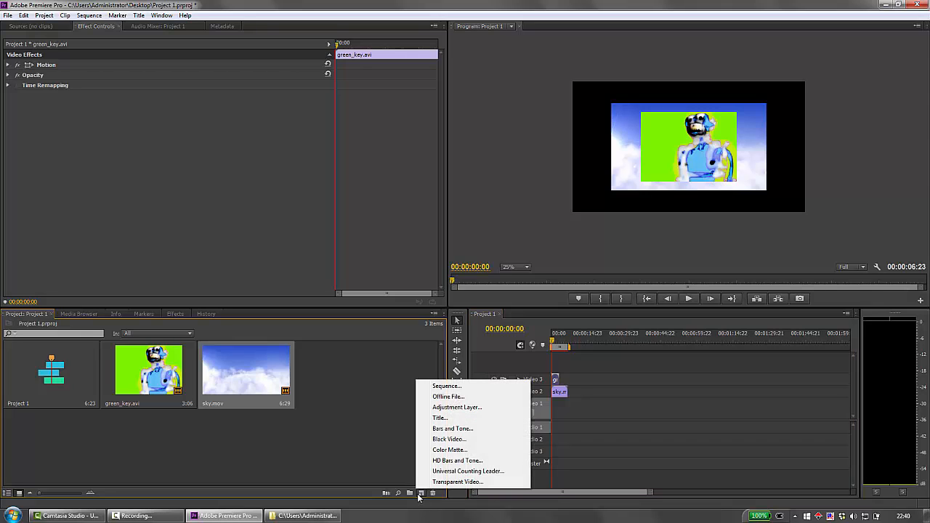
{"action": "left_click", "coordinate": [445, 451]}
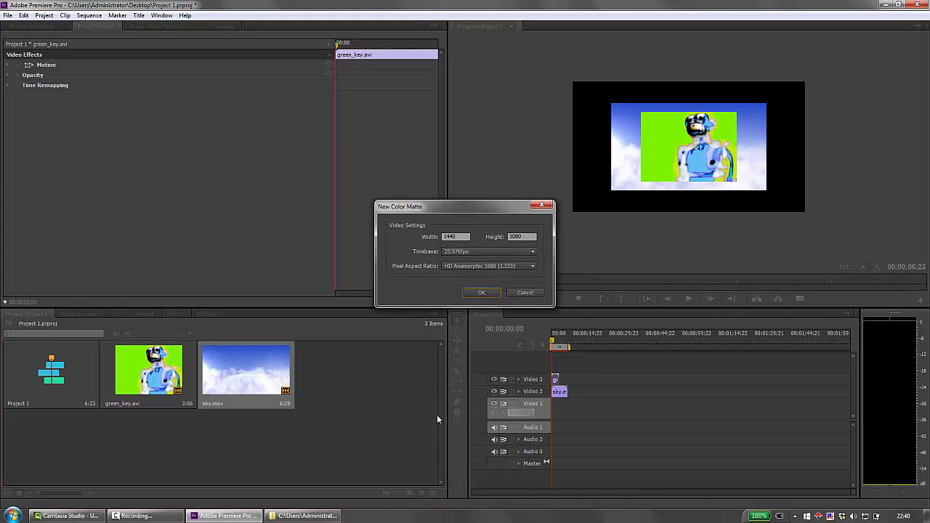
{"action": "left_click", "coordinate": [481, 292]}
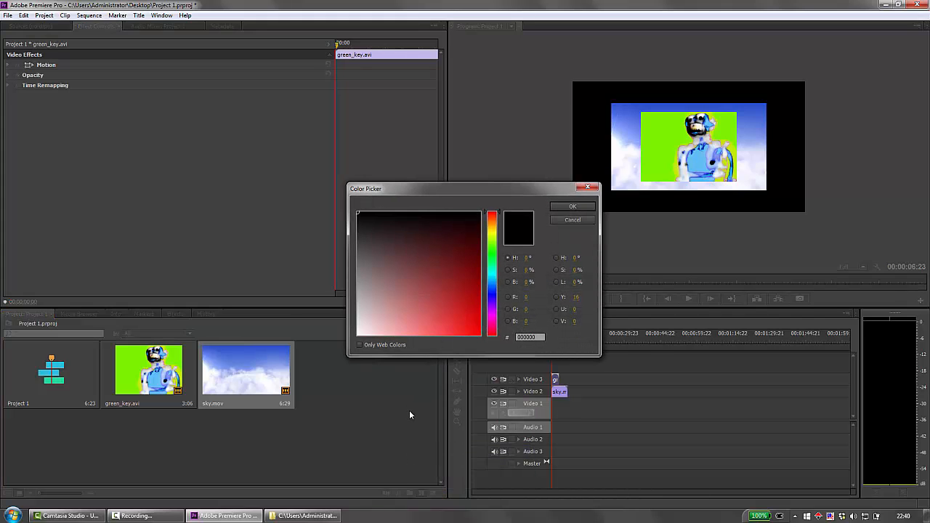
{"action": "left_click_drag", "start_coordinate": [357, 216], "coordinate": [486, 352]}
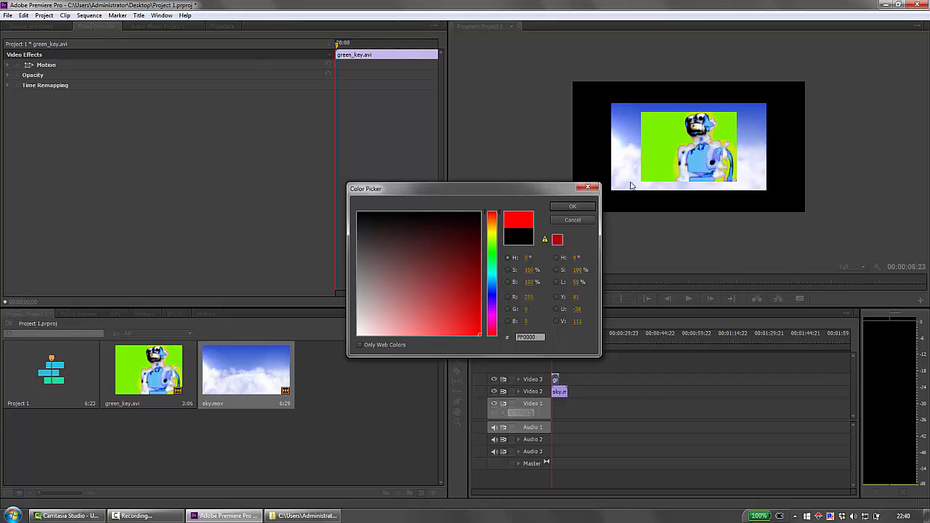
{"action": "left_click", "coordinate": [570, 208]}
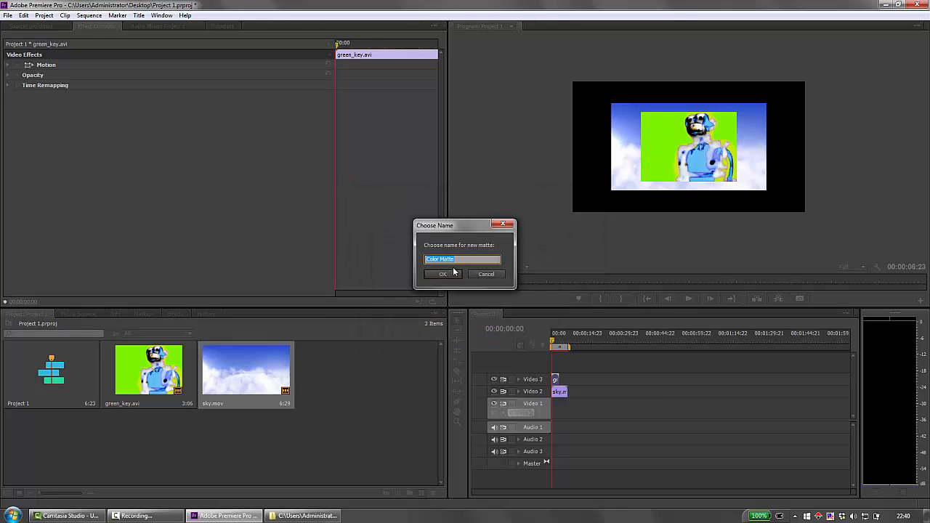
{"action": "type", "text": "Matte 1"}
{"action": "key", "text": "Return"}
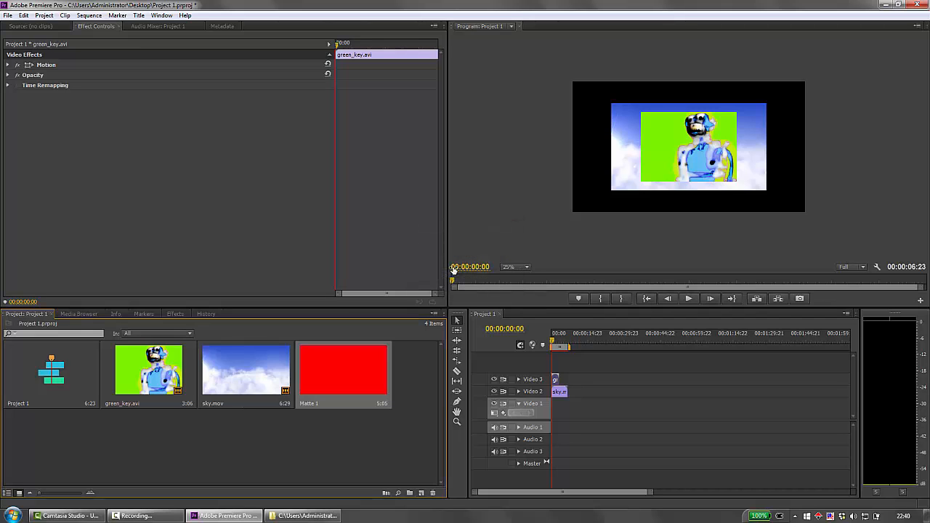
Step: Place Matte 1 at the start of track Video 1, below the other clips, and keep the playhead at the sequence start
{"action": "left_click", "coordinate": [336, 361]}
{"action": "left_click_drag", "start_coordinate": [315, 366], "coordinate": [555, 415]}
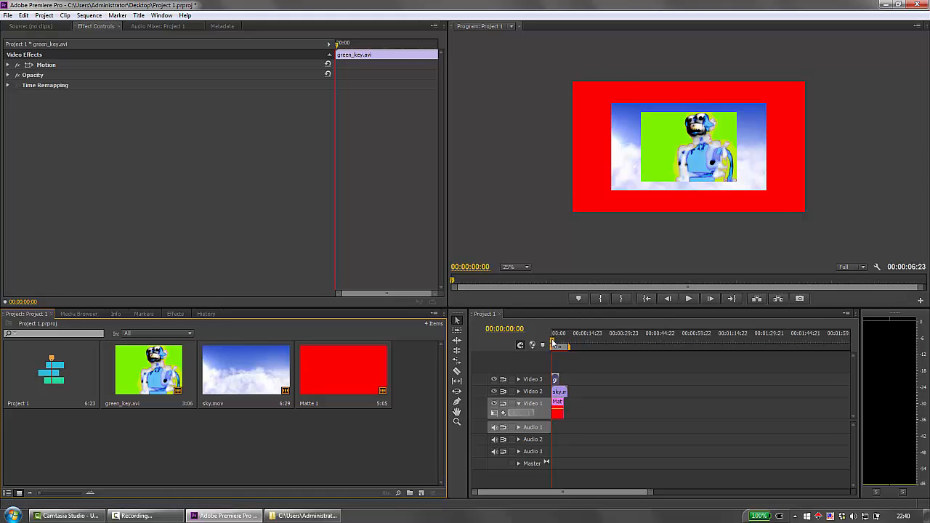
{"action": "mouse_move", "coordinate": [553, 342]}
{"action": "left_mouse_down"}
{"action": "mouse_move", "coordinate": [565, 339]}
{"action": "mouse_move", "coordinate": [540, 331]}
{"action": "left_mouse_up"}
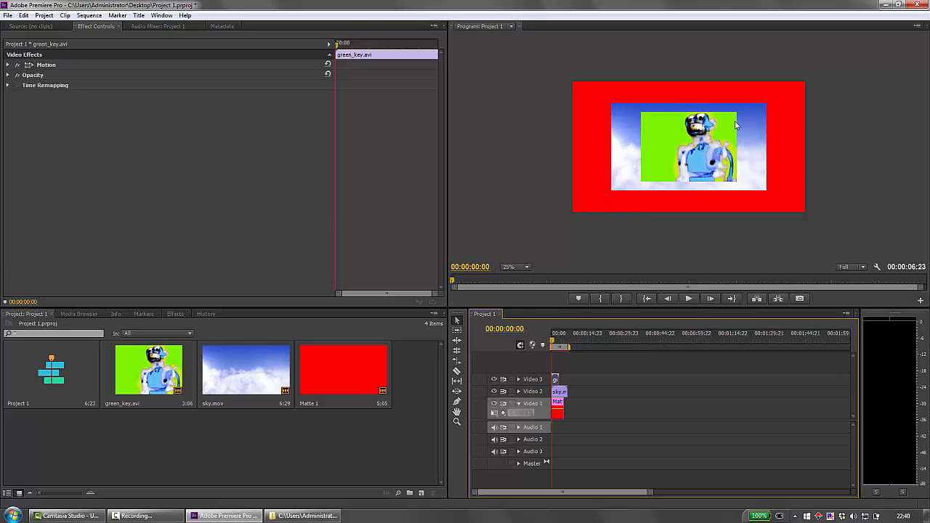
Step: Enlarge sky.mov in the program preview to cover the whole frame and play the first seconds of the sequence
{"action": "left_click", "coordinate": [628, 131]}
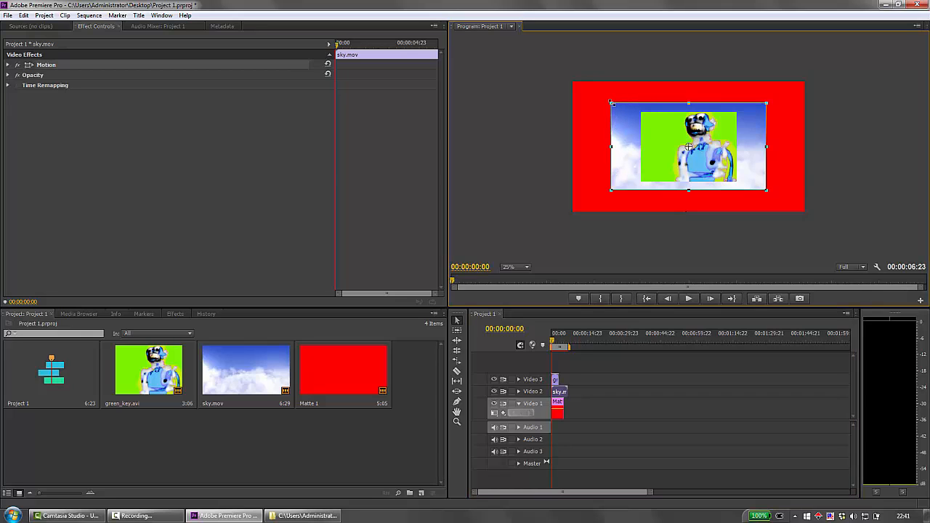
{"action": "left_click_drag", "start_coordinate": [611, 102], "coordinate": [565, 80]}
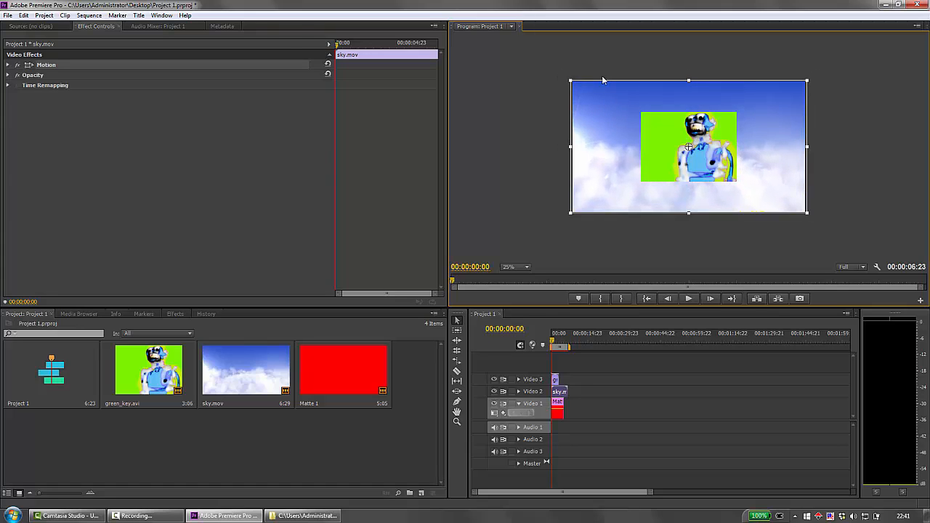
{"action": "key", "text": "Return"}
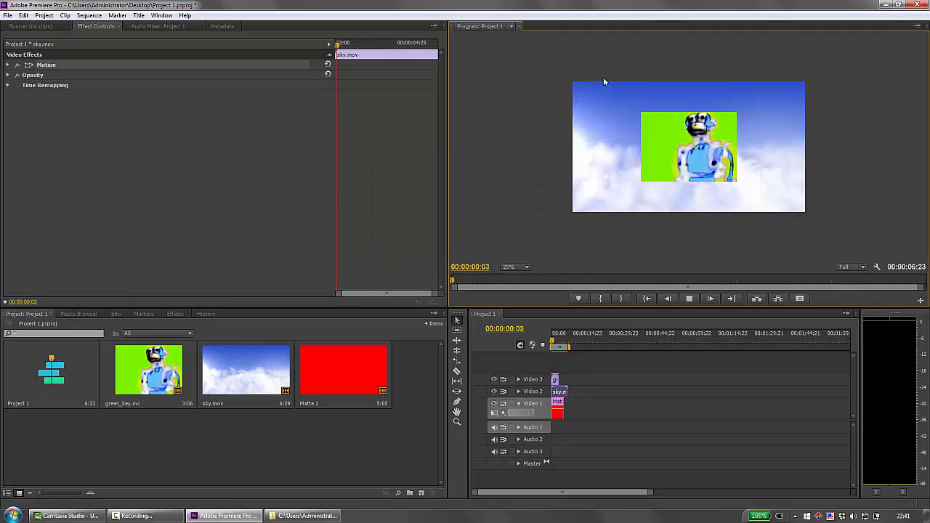
{"action": "left_click", "coordinate": [689, 298]}
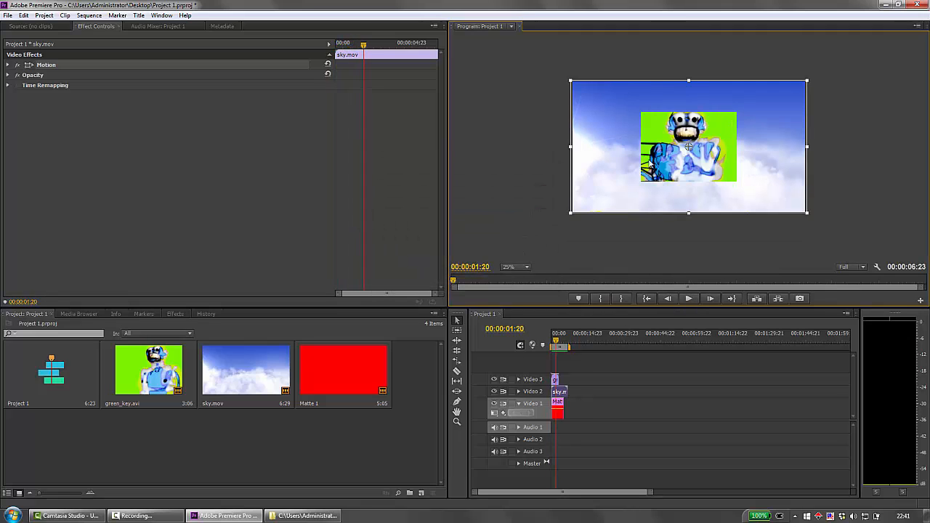
{"action": "left_click", "coordinate": [620, 433]}
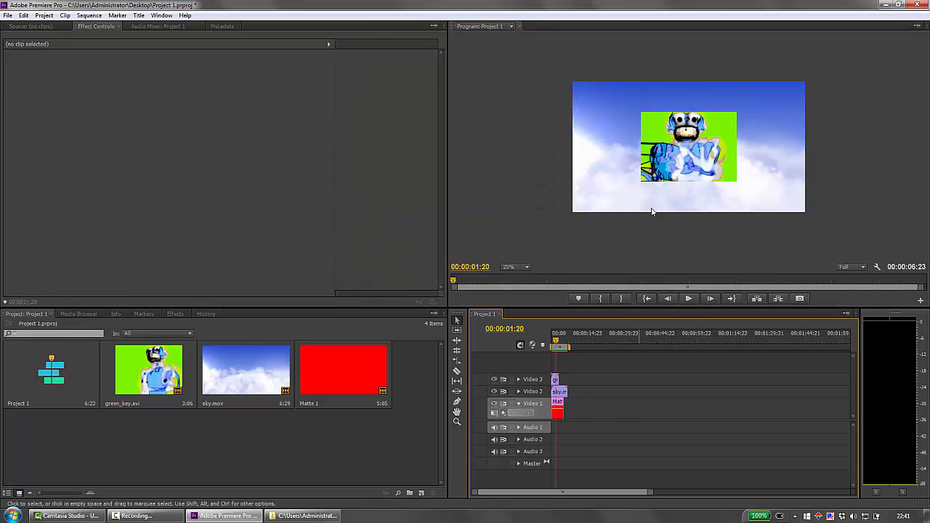
Step: Enlarge and reposition green_key.avi in the program preview to fill the frame width, and play the sequence before returning the playhead to its start
{"action": "left_click", "coordinate": [661, 138]}
{"action": "mouse_move", "coordinate": [640, 112]}
{"action": "left_mouse_down"}
{"action": "mouse_move", "coordinate": [530, 61]}
{"action": "mouse_move", "coordinate": [624, 114]}
{"action": "left_mouse_up"}
{"action": "left_click_drag", "start_coordinate": [590, 81], "coordinate": [539, 70]}
{"action": "left_click_drag", "start_coordinate": [599, 102], "coordinate": [606, 130]}
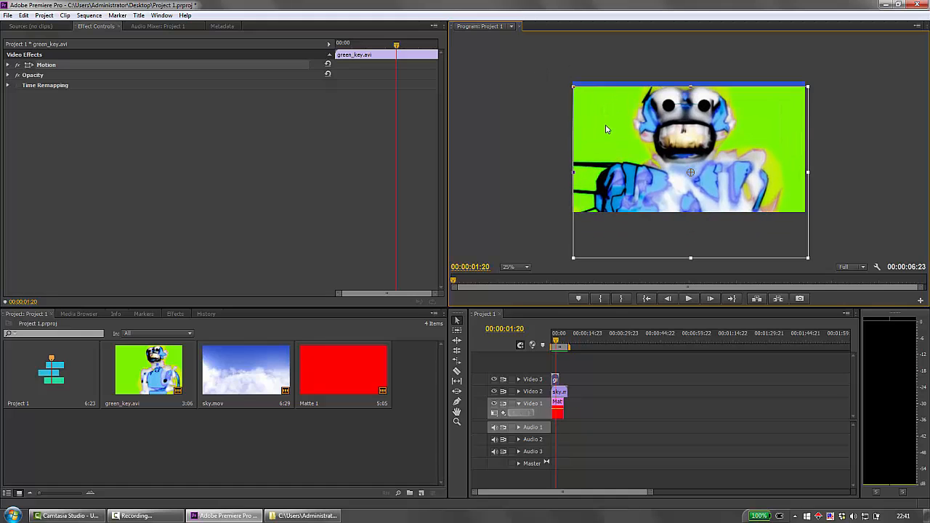
{"action": "mouse_move", "coordinate": [573, 86]}
{"action": "left_mouse_down"}
{"action": "mouse_move", "coordinate": [597, 103]}
{"action": "mouse_move", "coordinate": [569, 74]}
{"action": "left_mouse_up"}
{"action": "left_click_drag", "start_coordinate": [606, 116], "coordinate": [606, 125]}
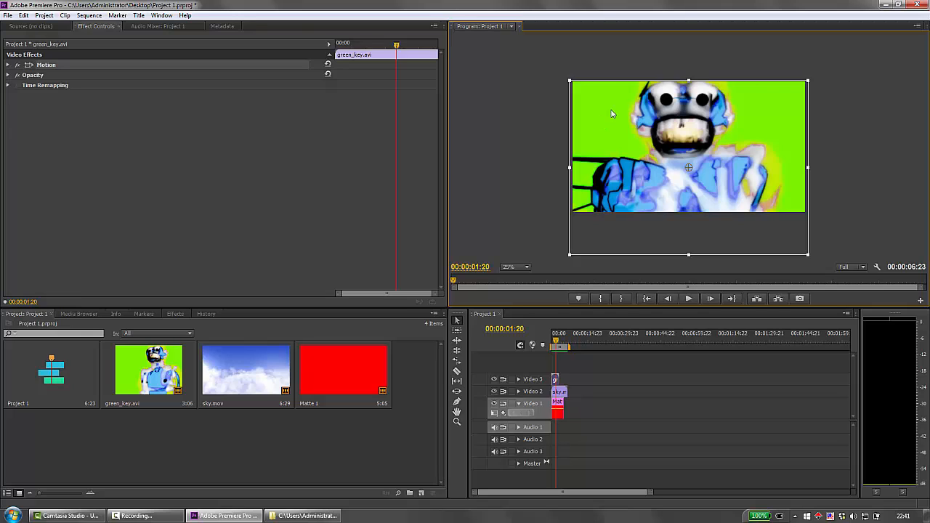
{"action": "key", "text": "Return"}
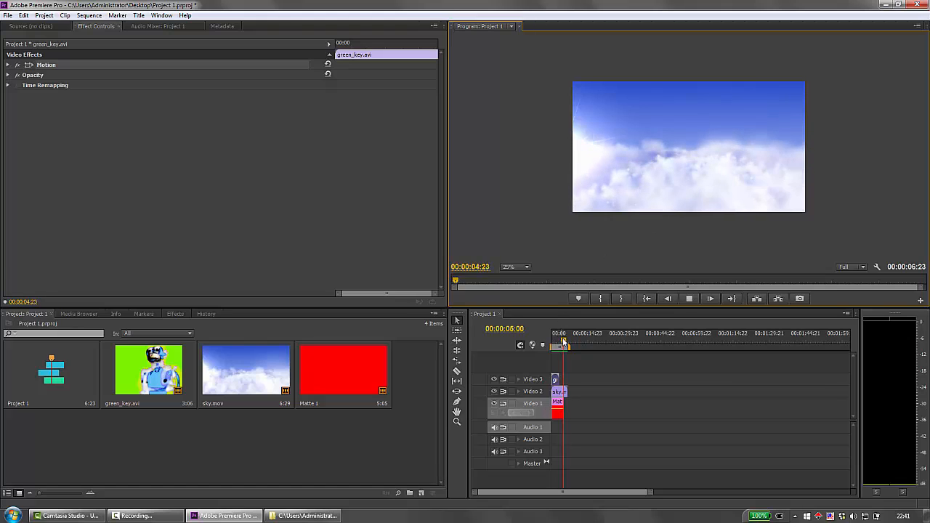
{"action": "left_click_drag", "start_coordinate": [564, 340], "coordinate": [529, 338]}
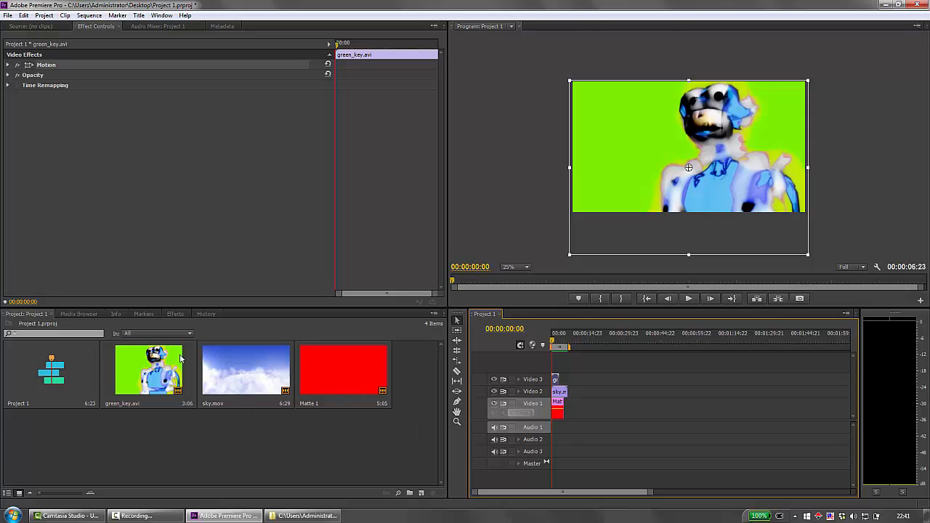
Step: Apply the Ultra Key video effect to green_key.avi on Video 3 and sample the green background as its key color
{"action": "left_click", "coordinate": [175, 314]}
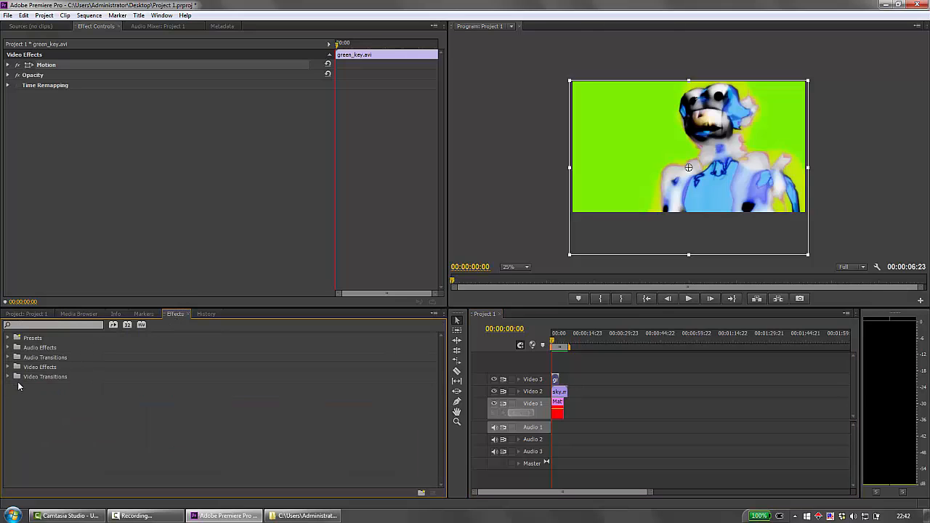
{"action": "left_click", "coordinate": [6, 368]}
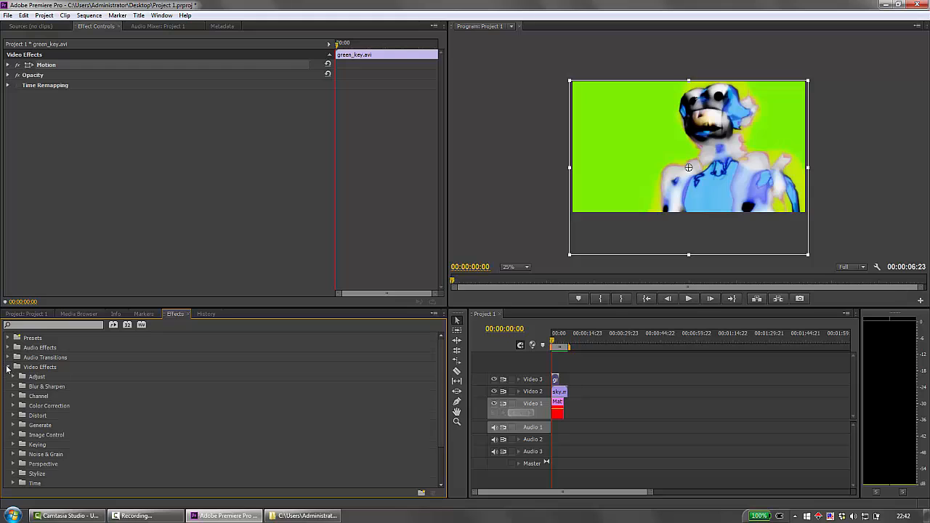
{"action": "scroll", "coordinate": [440, 382], "scroll_direction": "down", "scroll_amount": 1}
{"action": "left_click_drag", "start_coordinate": [440, 381], "coordinate": [435, 418]}
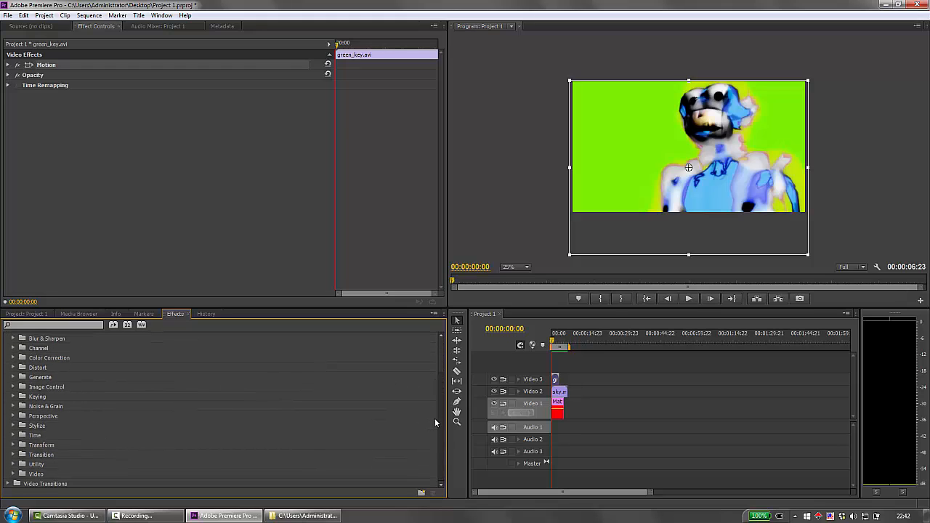
{"action": "left_click", "coordinate": [13, 396]}
{"action": "left_click_drag", "start_coordinate": [441, 372], "coordinate": [433, 436]}
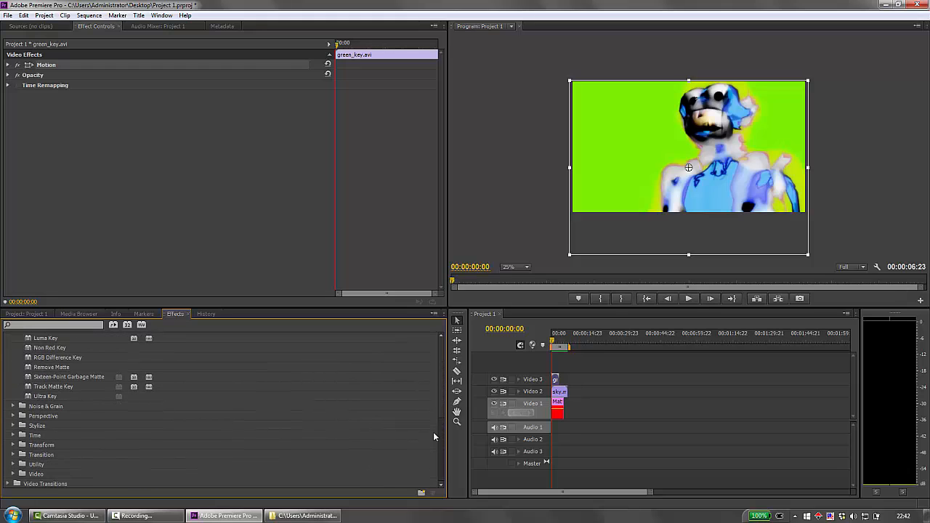
{"action": "left_click", "coordinate": [55, 396]}
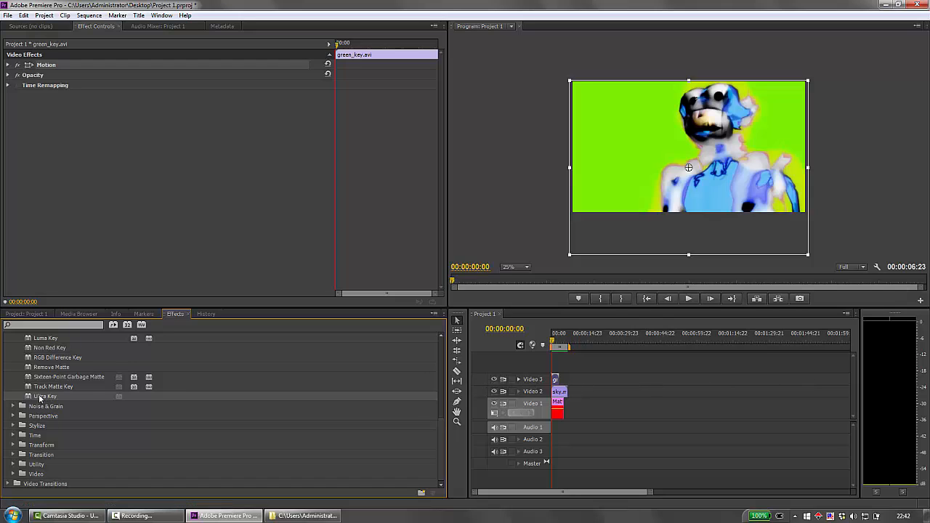
{"action": "left_click_drag", "start_coordinate": [40, 398], "coordinate": [556, 380]}
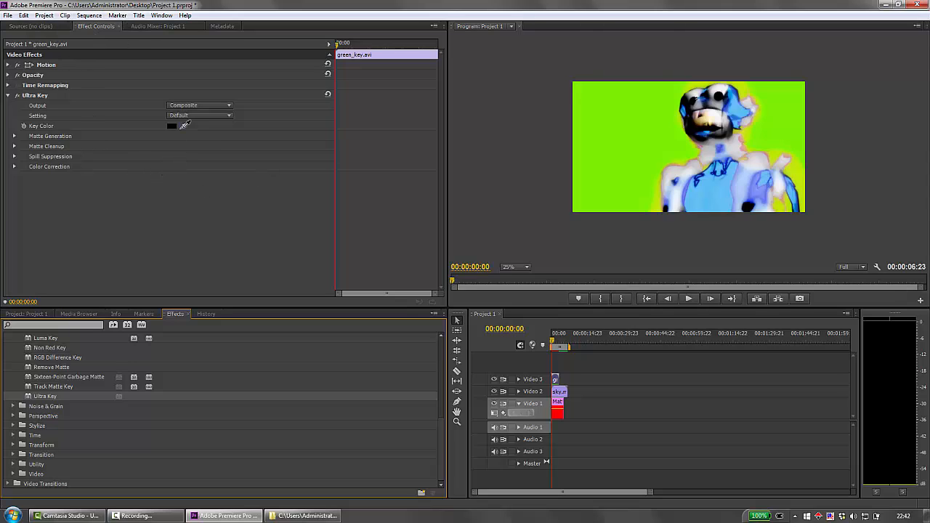
{"action": "left_click", "coordinate": [185, 125]}
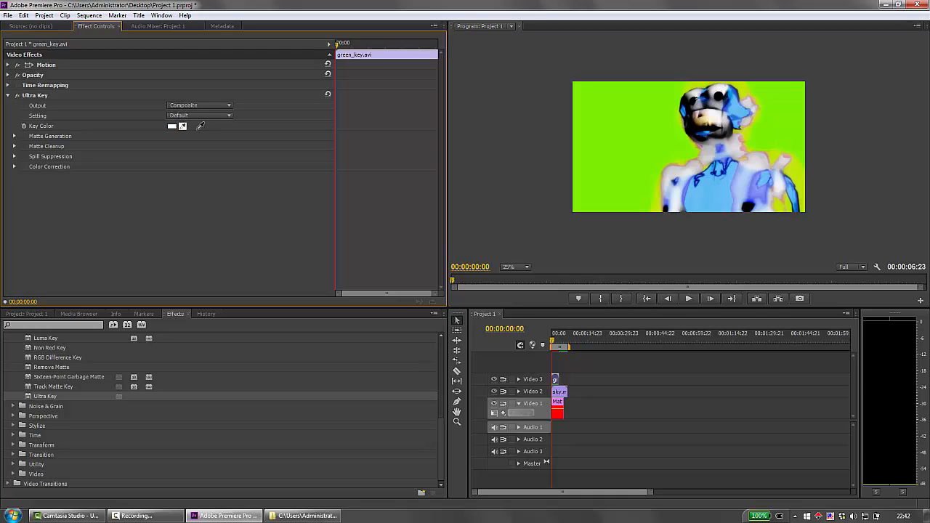
{"action": "left_click_drag", "start_coordinate": [200, 125], "coordinate": [607, 106]}
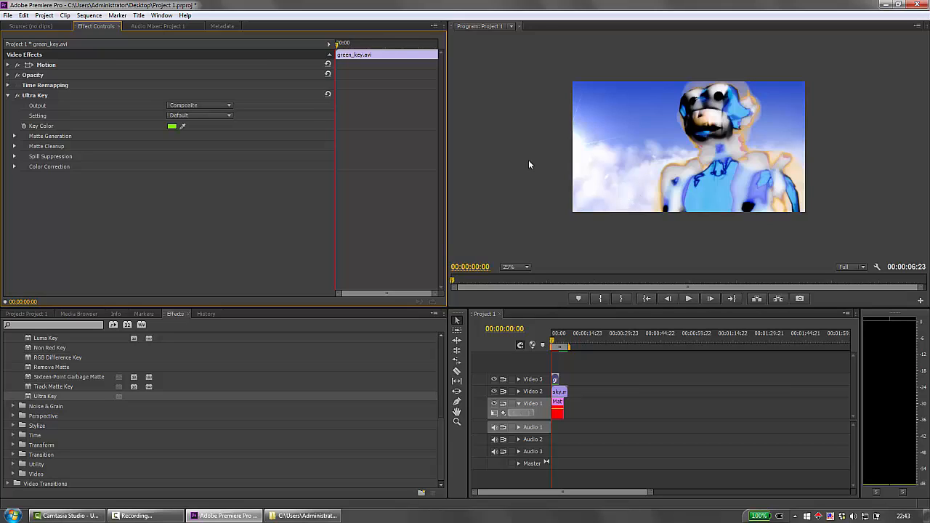
Step: Set Ultra Key's Matte Generation to Transparency 30, Highlight 0 and Shadow 25
{"action": "left_click", "coordinate": [14, 137]}
{"action": "left_click", "coordinate": [14, 137]}
{"action": "left_click", "coordinate": [13, 137]}
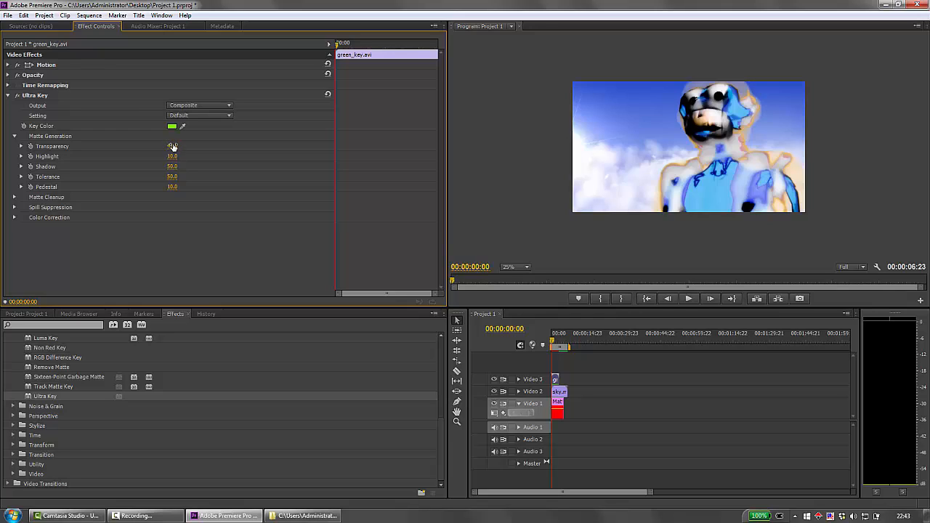
{"action": "mouse_move", "coordinate": [172, 146]}
{"action": "left_mouse_down"}
{"action": "mouse_move", "coordinate": [162, 146]}
{"action": "mouse_move", "coordinate": [166, 156]}
{"action": "left_mouse_up"}
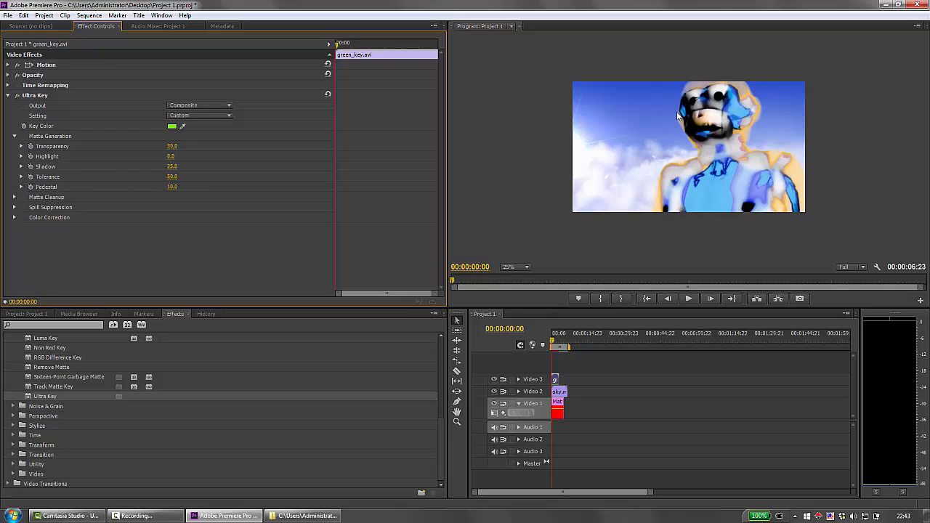
Step: Hide track Video 2 to inspect the key against the red matte, and set Ultra Key's Pedestal to 100
{"action": "left_click", "coordinate": [527, 267]}
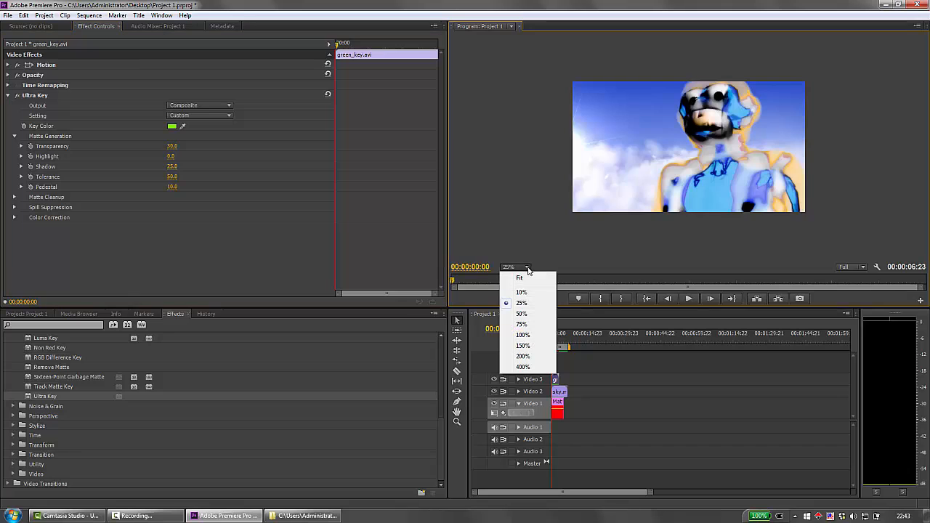
{"action": "left_click", "coordinate": [528, 325]}
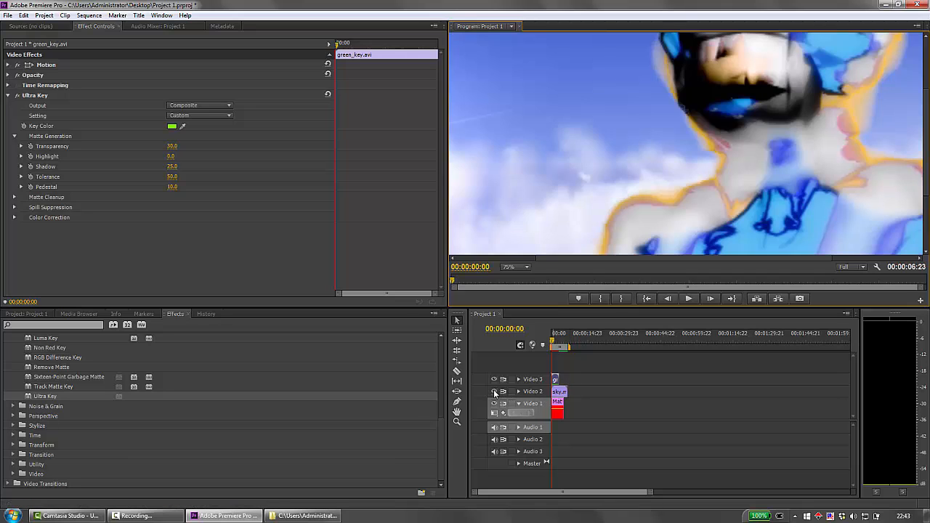
{"action": "left_click", "coordinate": [494, 392]}
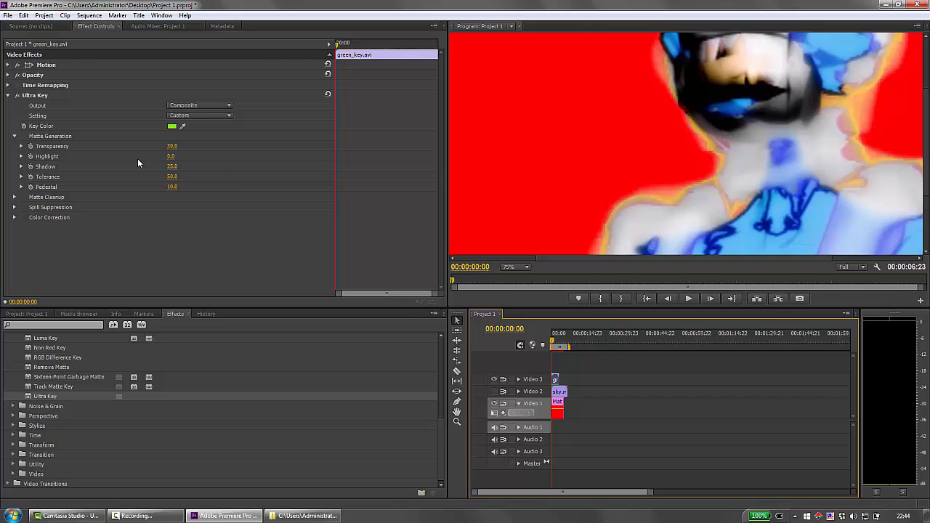
{"action": "left_click_drag", "start_coordinate": [173, 188], "coordinate": [239, 189]}
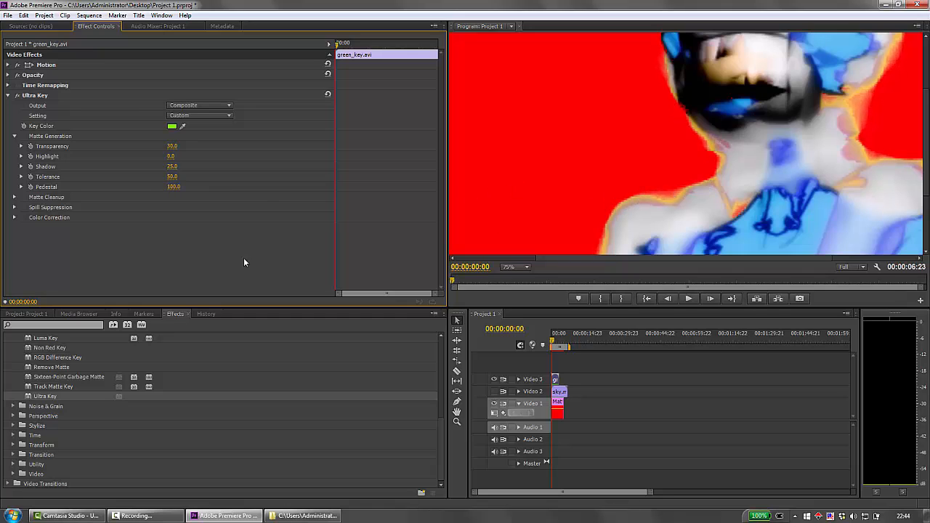
Step: Set Ultra Key's Matte Cleanup to Choke 41, Soften 23 and Contrast 19, and its Spill Suppression Luma to 56
{"action": "left_click", "coordinate": [13, 198]}
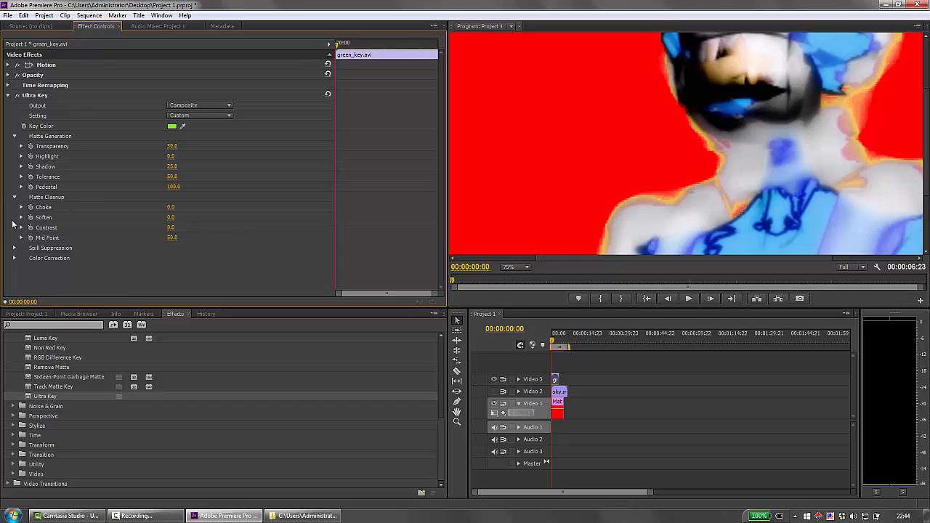
{"action": "left_click_drag", "start_coordinate": [172, 209], "coordinate": [201, 209]}
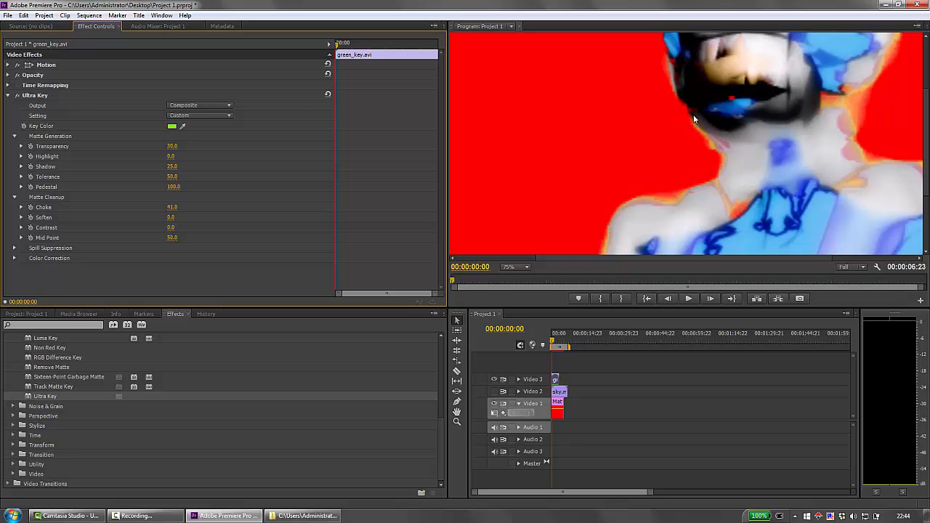
{"action": "left_click_drag", "start_coordinate": [171, 217], "coordinate": [188, 217]}
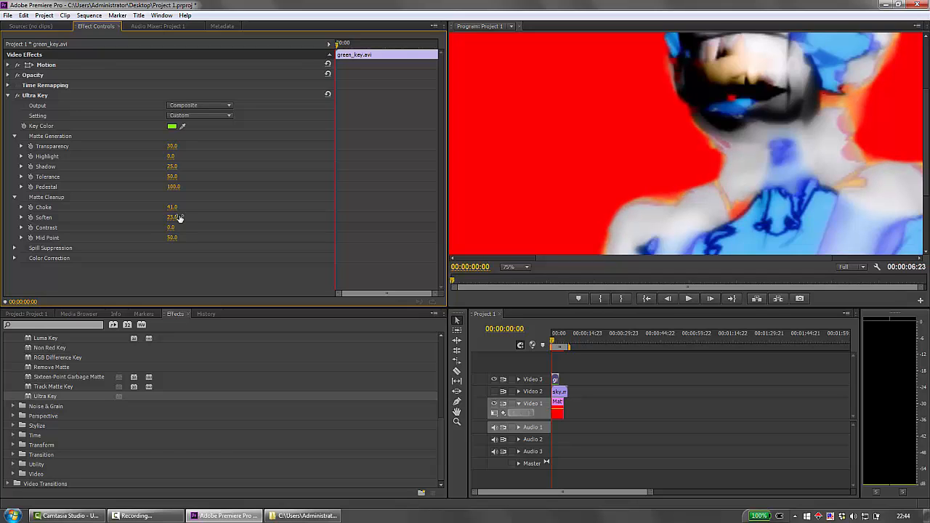
{"action": "left_click_drag", "start_coordinate": [172, 227], "coordinate": [171, 227]}
{"action": "left_click", "coordinate": [14, 248]}
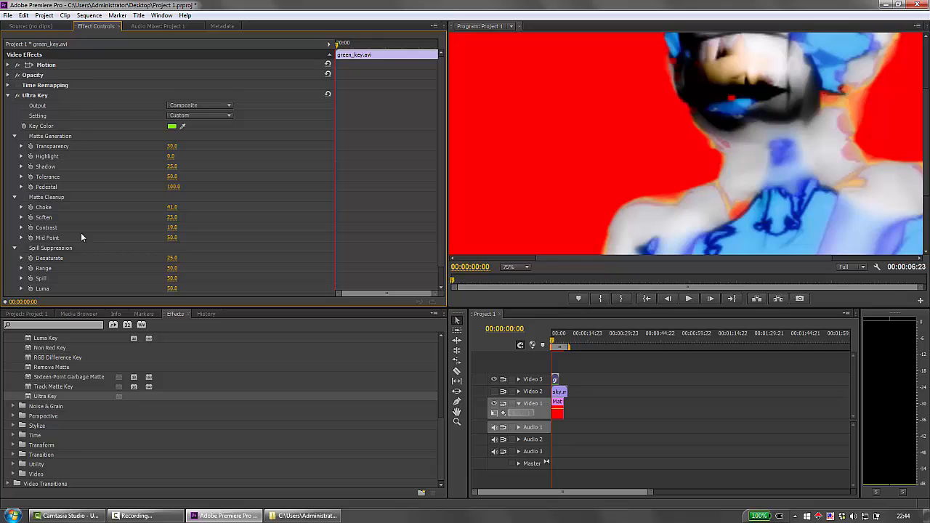
{"action": "scroll", "coordinate": [81, 233], "scroll_direction": "down", "scroll_amount": 1}
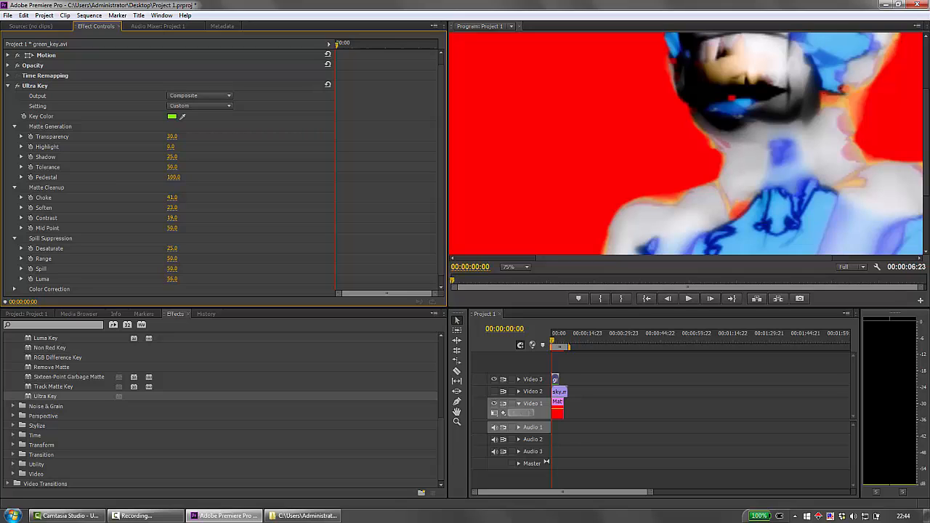
Step: Set Ultra Key's Color Correction to Saturation 106 and Hue -23
{"action": "scroll", "coordinate": [124, 212], "scroll_direction": "down", "scroll_amount": 1}
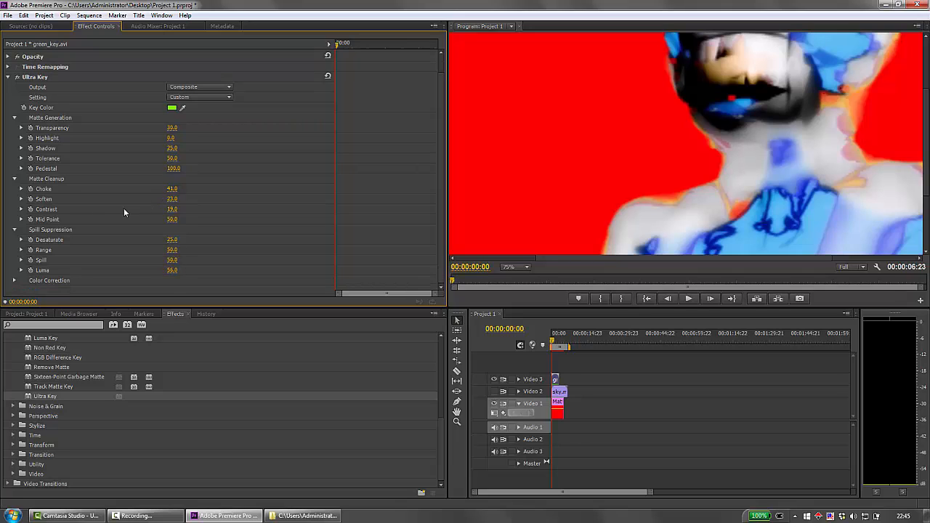
{"action": "left_click", "coordinate": [14, 280]}
{"action": "scroll", "coordinate": [51, 222], "scroll_direction": "down", "scroll_amount": 2}
{"action": "scroll", "coordinate": [51, 222], "scroll_direction": "down", "scroll_amount": 1}
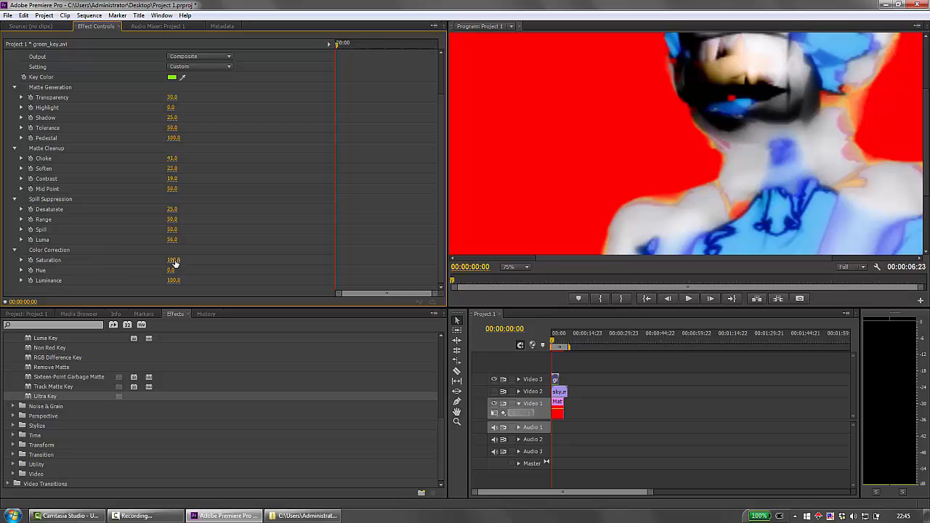
{"action": "left_click_drag", "start_coordinate": [173, 259], "coordinate": [179, 260]}
{"action": "left_click_drag", "start_coordinate": [170, 271], "coordinate": [153, 270]}
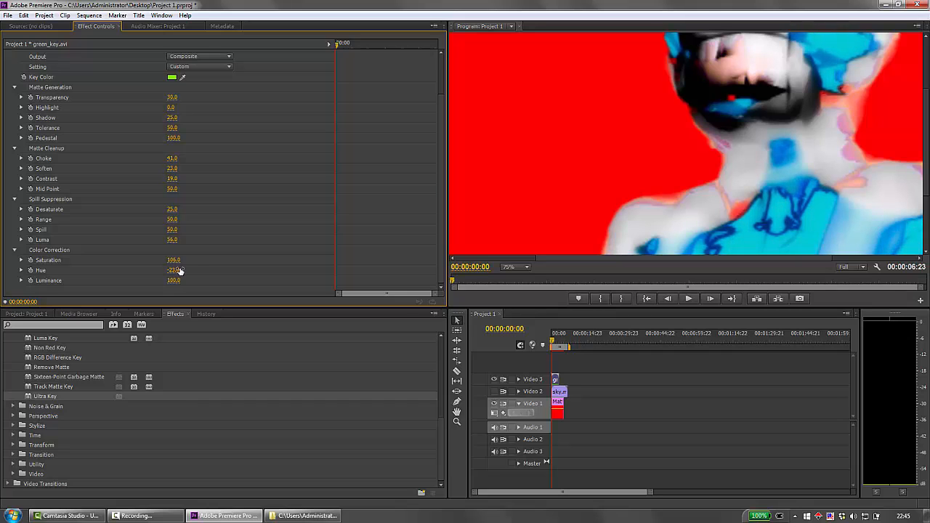
Step: Set Ultra Key's Hue to -42 and Luminance to 110, and scrub the clip to 00:00:02:10 and back to check the key
{"action": "left_click", "coordinate": [520, 267]}
{"action": "left_click", "coordinate": [521, 292]}
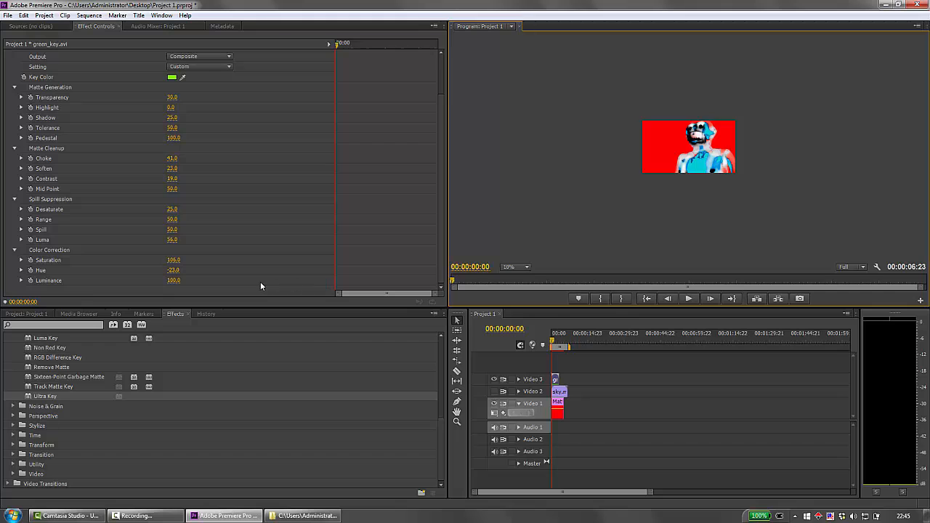
{"action": "left_click", "coordinate": [527, 267]}
{"action": "left_click", "coordinate": [523, 313]}
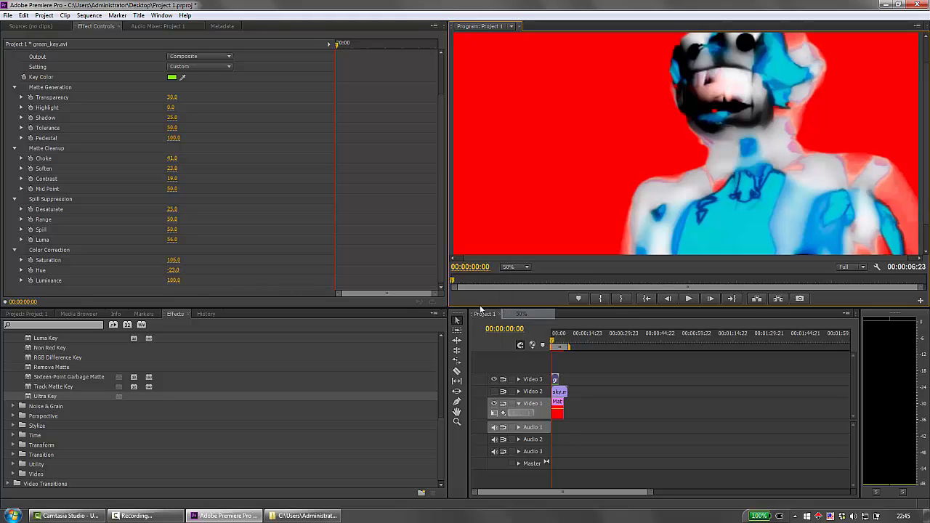
{"action": "left_click_drag", "start_coordinate": [172, 271], "coordinate": [137, 270]}
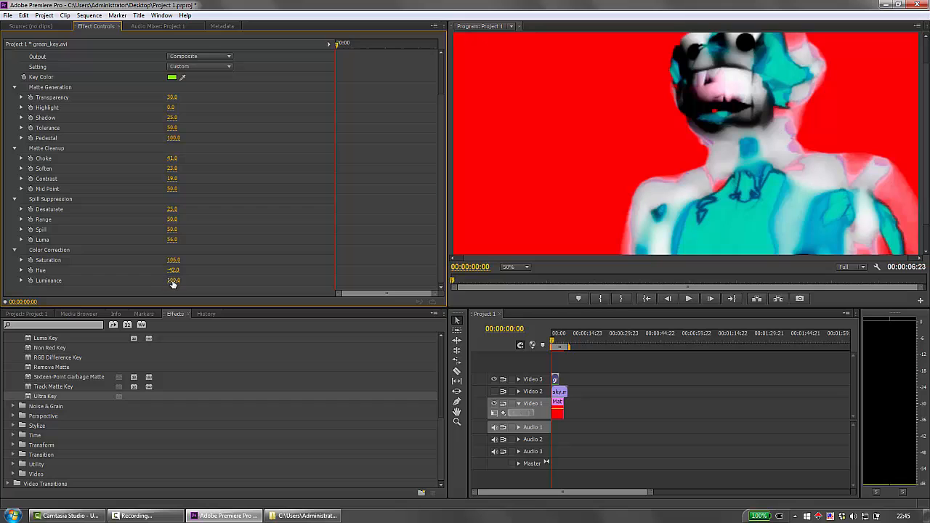
{"action": "mouse_move", "coordinate": [173, 284]}
{"action": "left_mouse_down"}
{"action": "mouse_move", "coordinate": [210, 283]}
{"action": "mouse_move", "coordinate": [168, 284]}
{"action": "mouse_move", "coordinate": [178, 284]}
{"action": "left_mouse_up"}
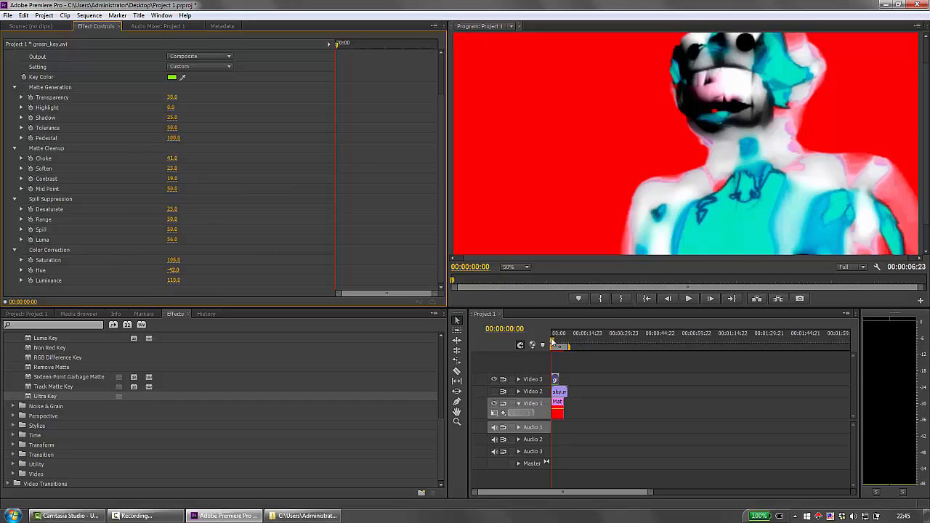
{"action": "left_click_drag", "start_coordinate": [552, 342], "coordinate": [558, 341]}
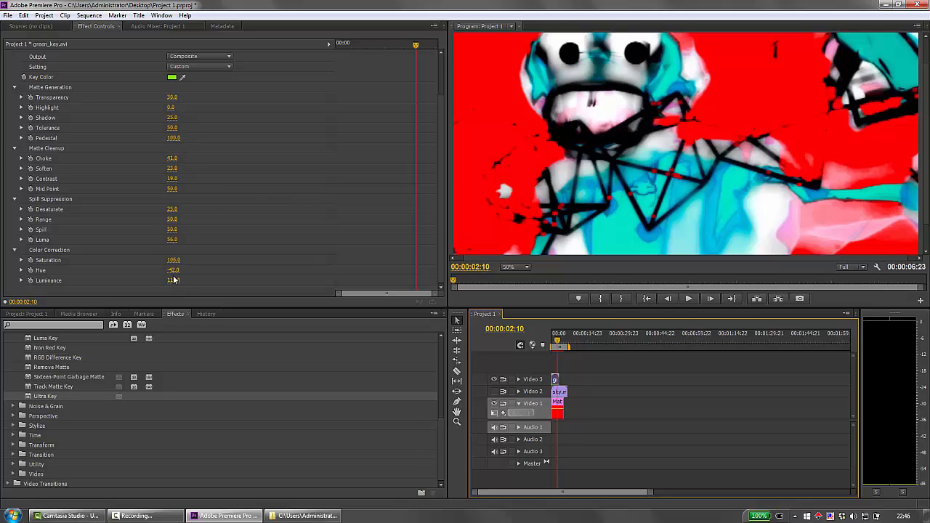
{"action": "left_click_drag", "start_coordinate": [557, 340], "coordinate": [552, 343]}
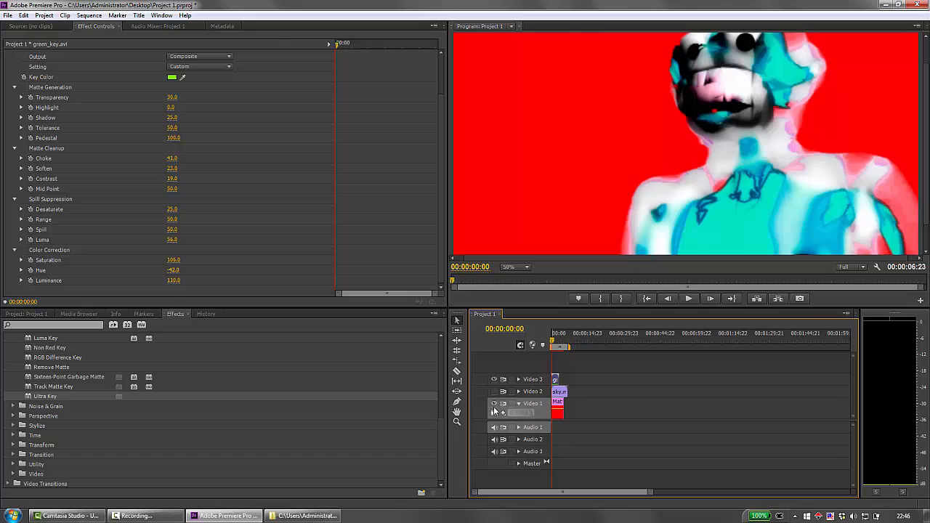
Step: Hide the red matte on track Video 1 and show the sky on track Video 2 again
{"action": "left_click", "coordinate": [493, 404]}
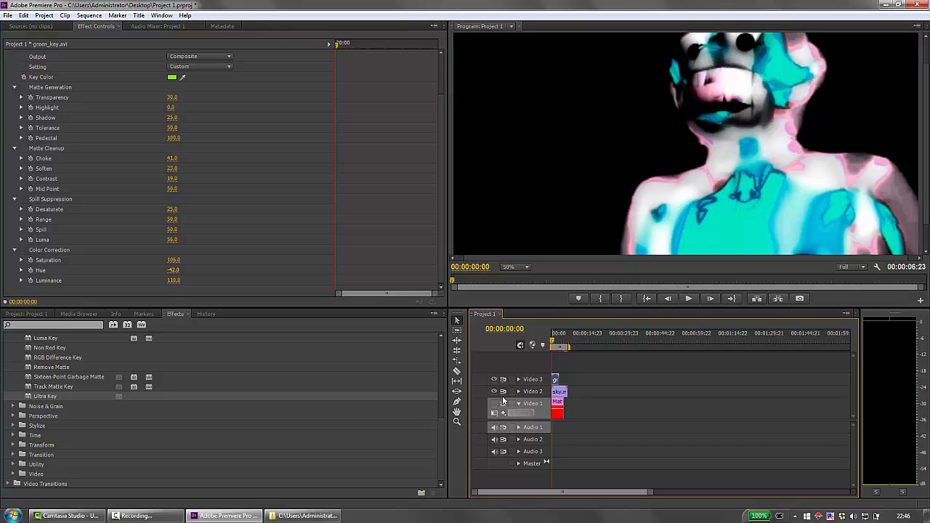
{"action": "left_click", "coordinate": [517, 267]}
{"action": "left_click", "coordinate": [522, 303]}
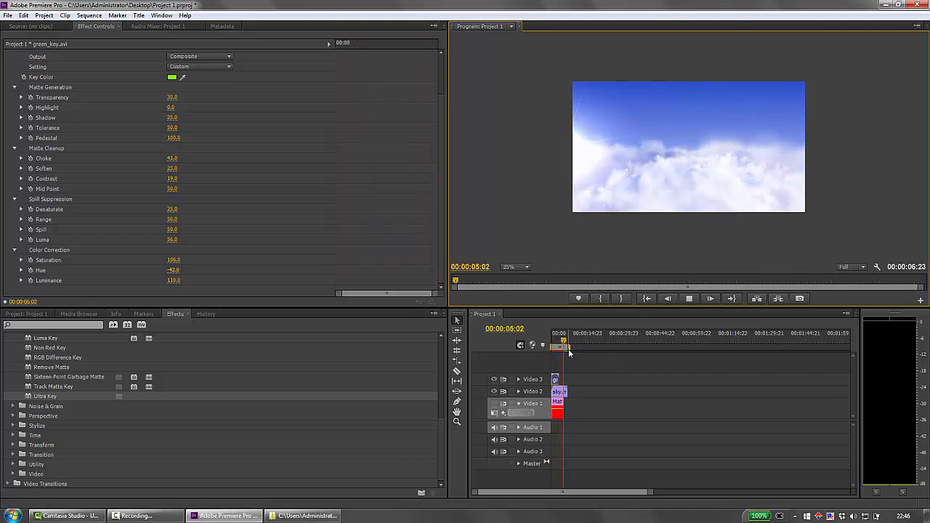
Step: Play the keyed robot over the sky background, return the playhead to the sequence start, and replay it
{"action": "left_click", "coordinate": [687, 299]}
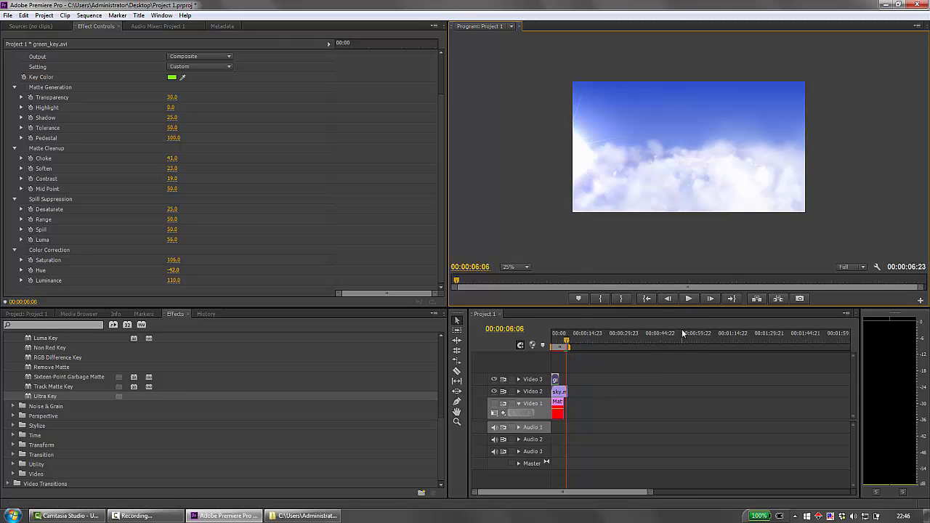
{"action": "left_click_drag", "start_coordinate": [565, 337], "coordinate": [544, 340]}
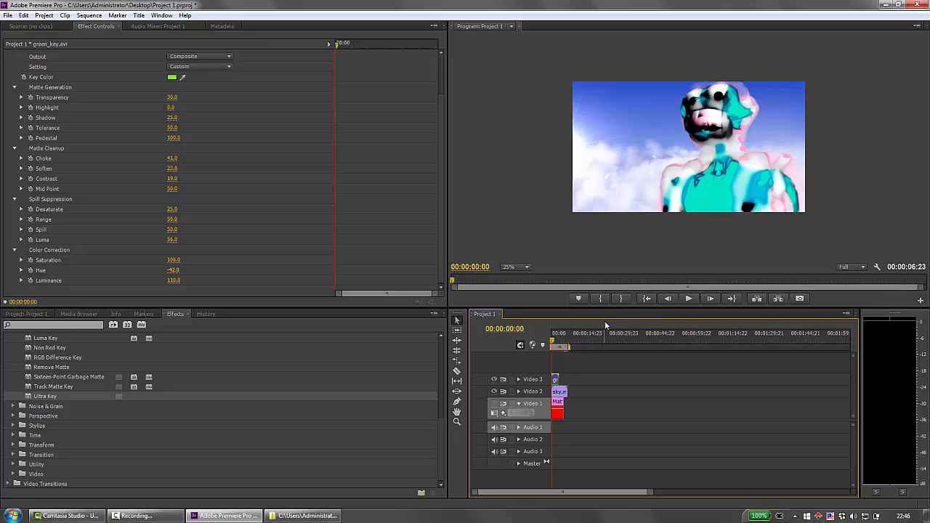
{"action": "left_click", "coordinate": [690, 299]}
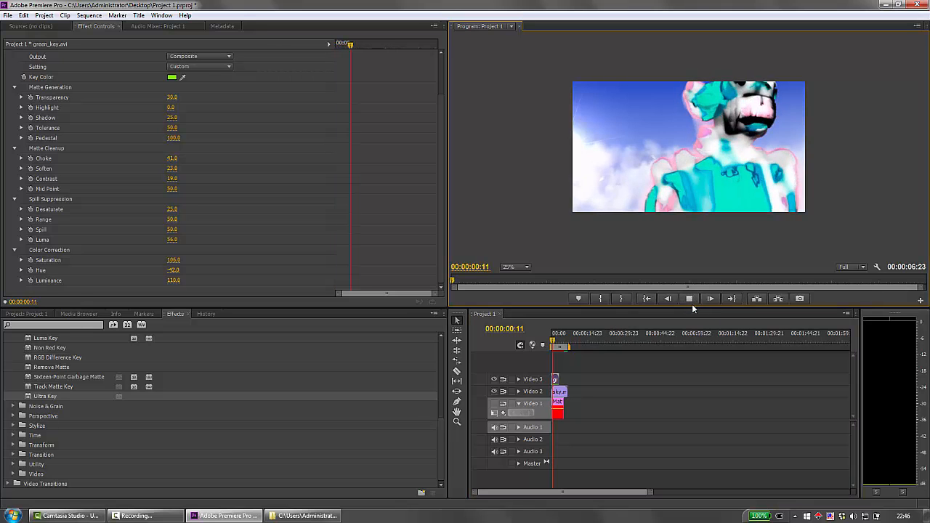